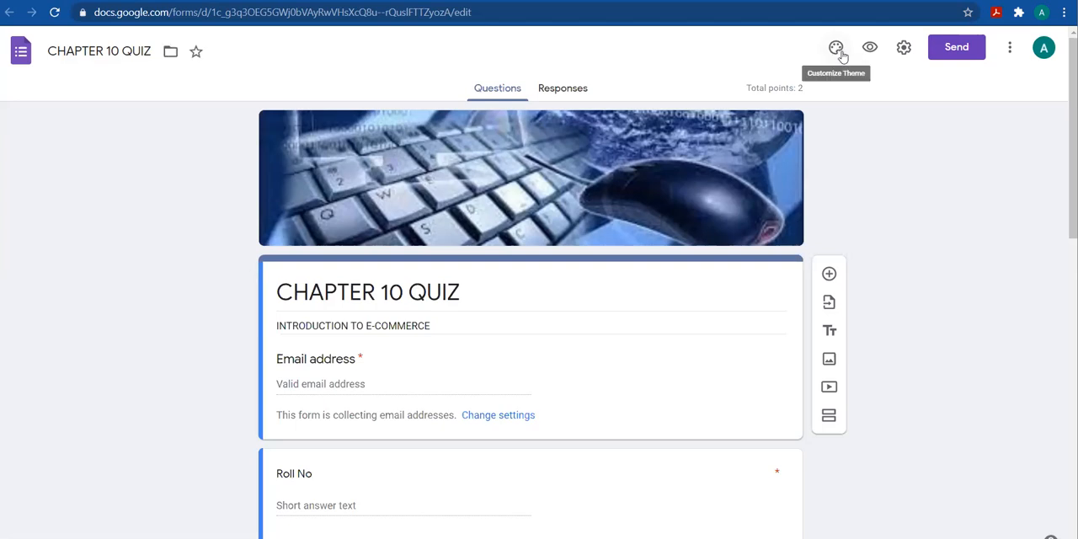
Review the form's General, Presentation and Quizzes settings, and save them
left_click(903, 48)
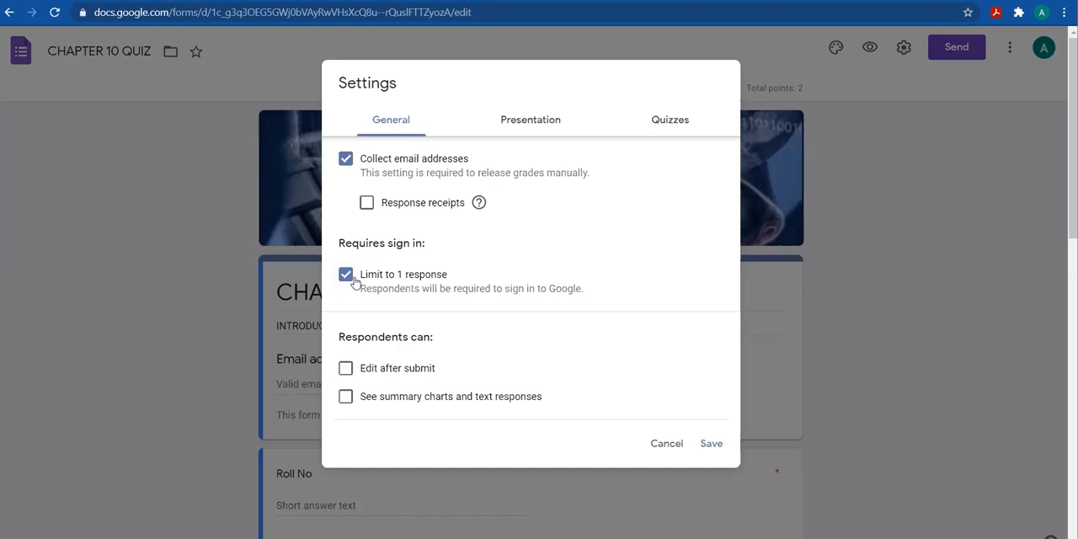
left_click(530, 130)
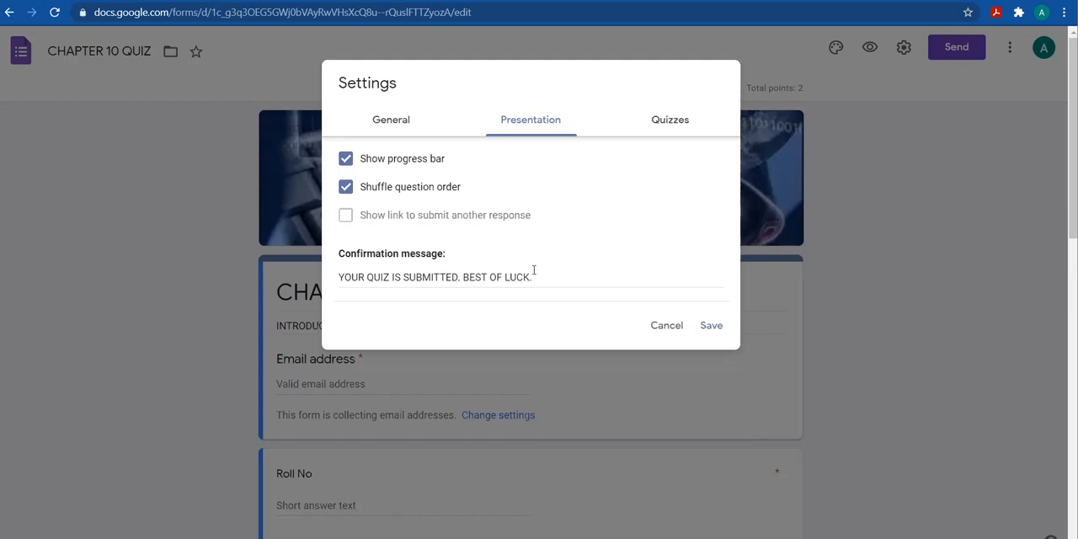
left_click(663, 121)
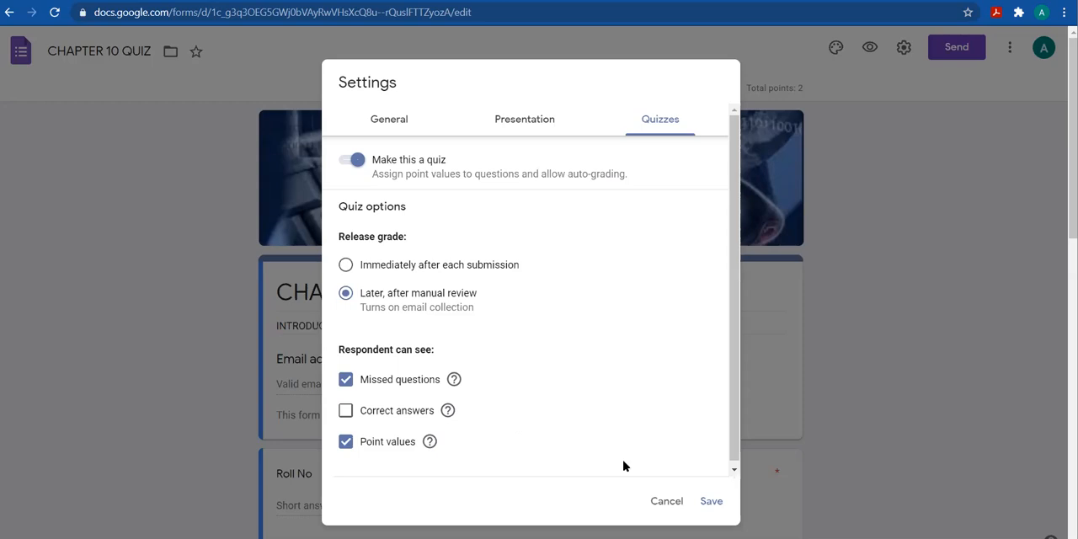
left_click(713, 501)
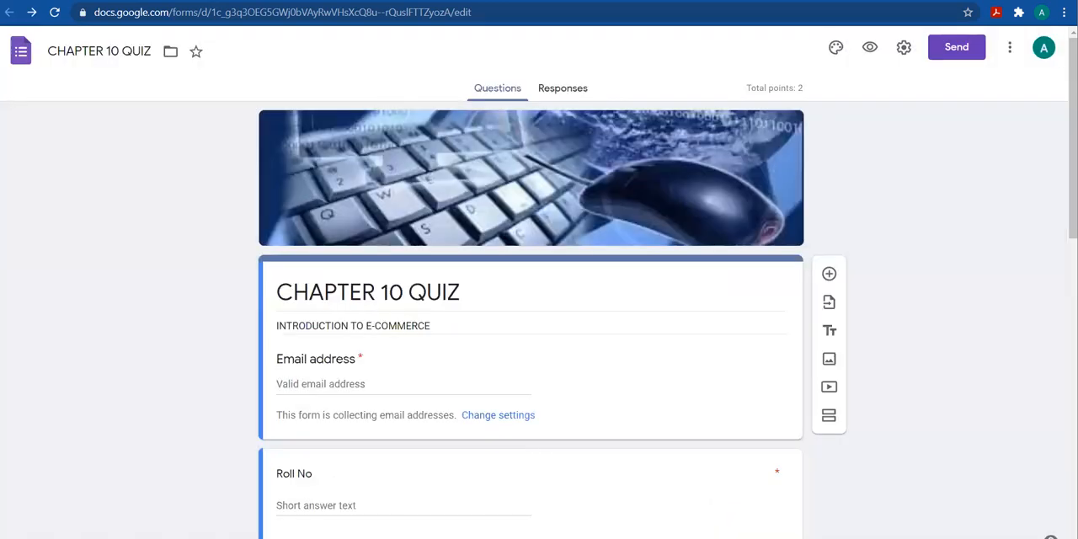
Examine the Roll No, Name and Class questions, including their question types and required settings
scroll(531, 320, "down", 2)
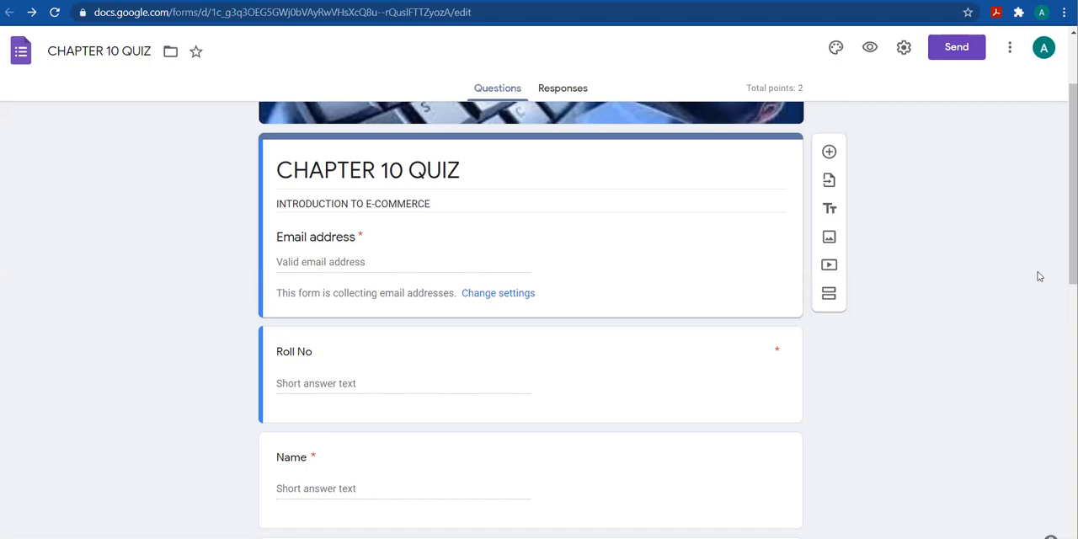
scroll(838, 422, "down", 2)
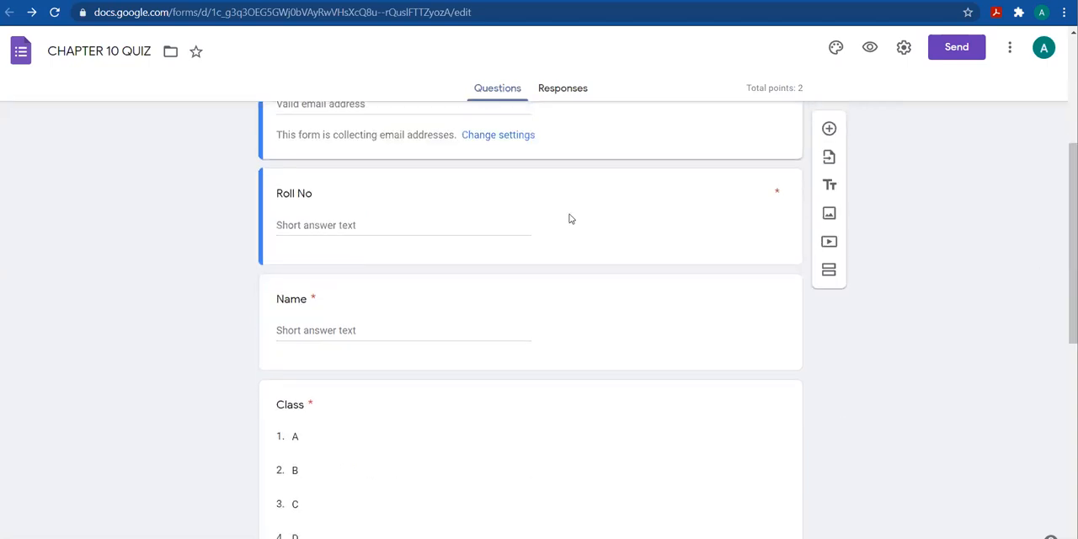
left_click(652, 221)
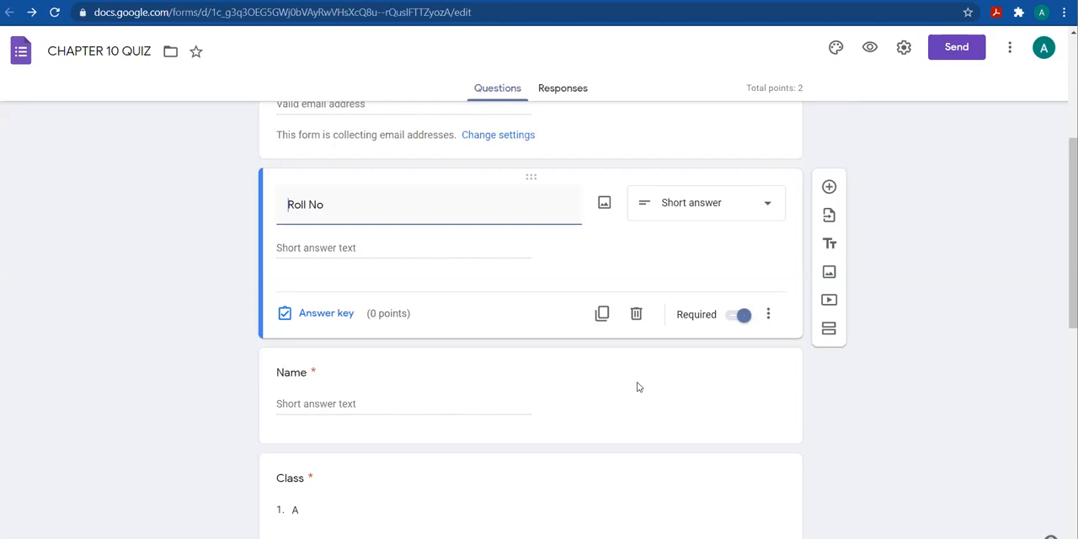
left_click(762, 346)
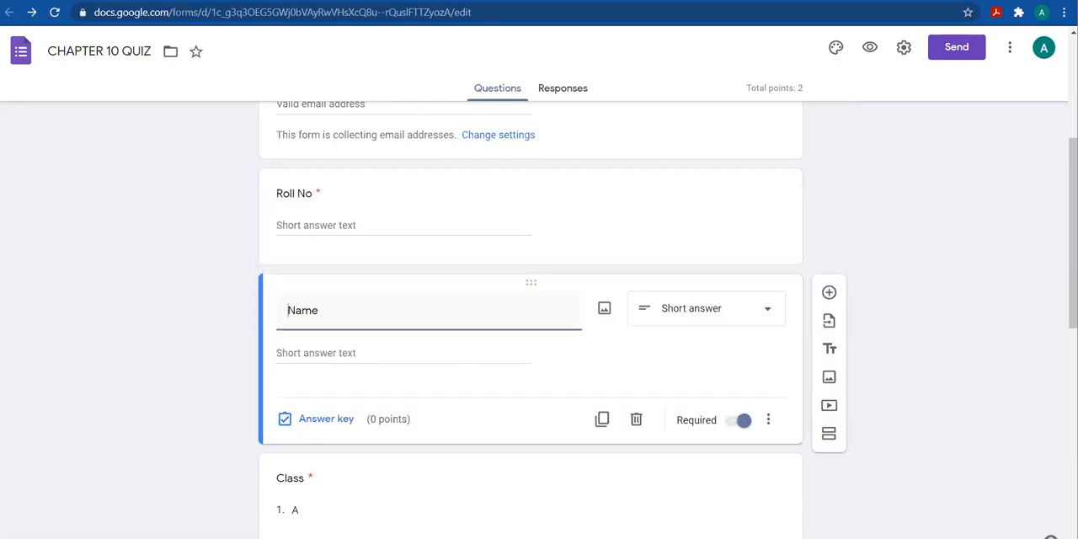
scroll(488, 308, "down", 2)
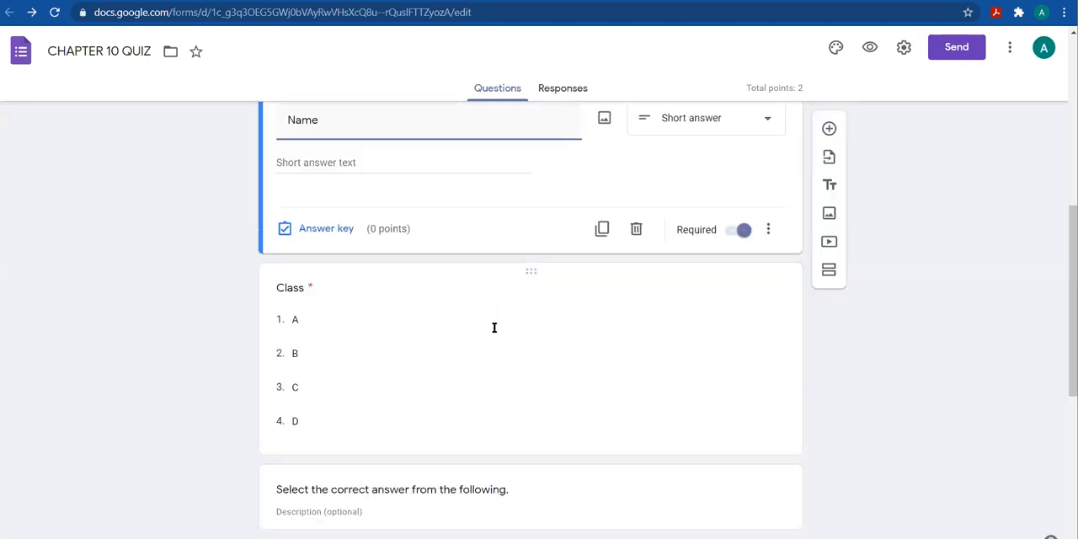
left_click(494, 331)
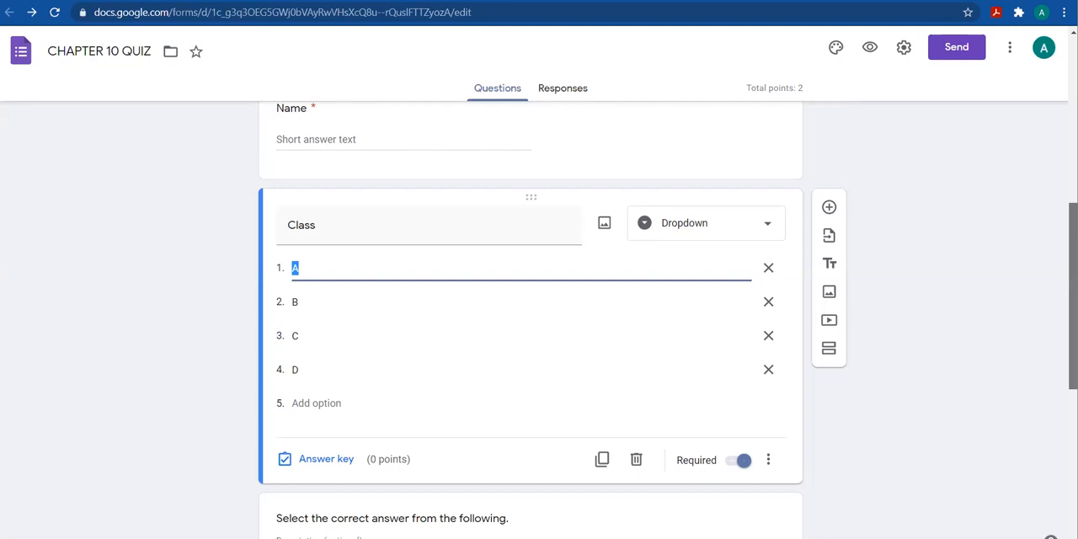
Examine the Tim Berners-Lee question's available question types, and its answer key with the assigned points
scroll(691, 383, "down", 3)
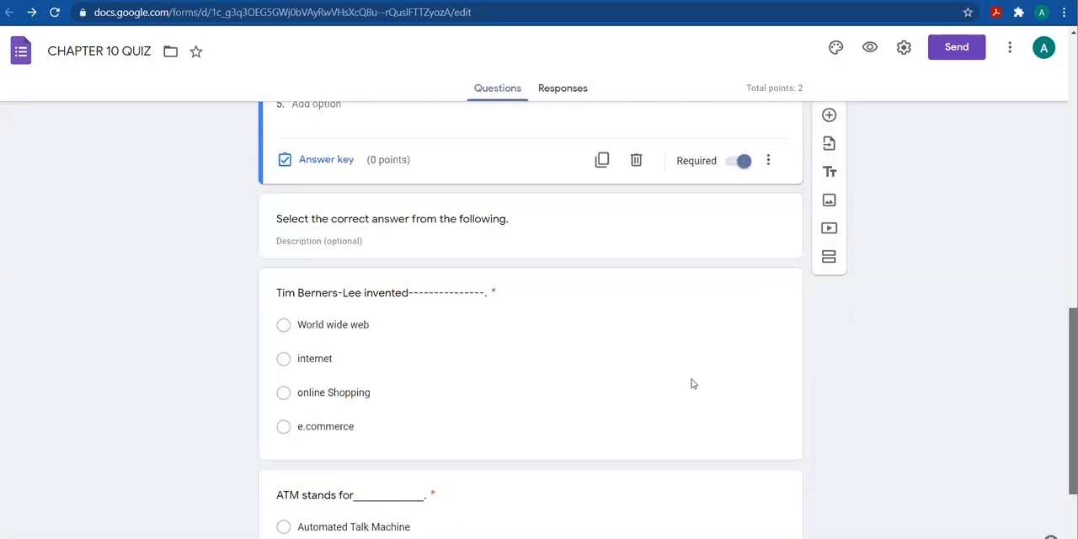
left_click(564, 340)
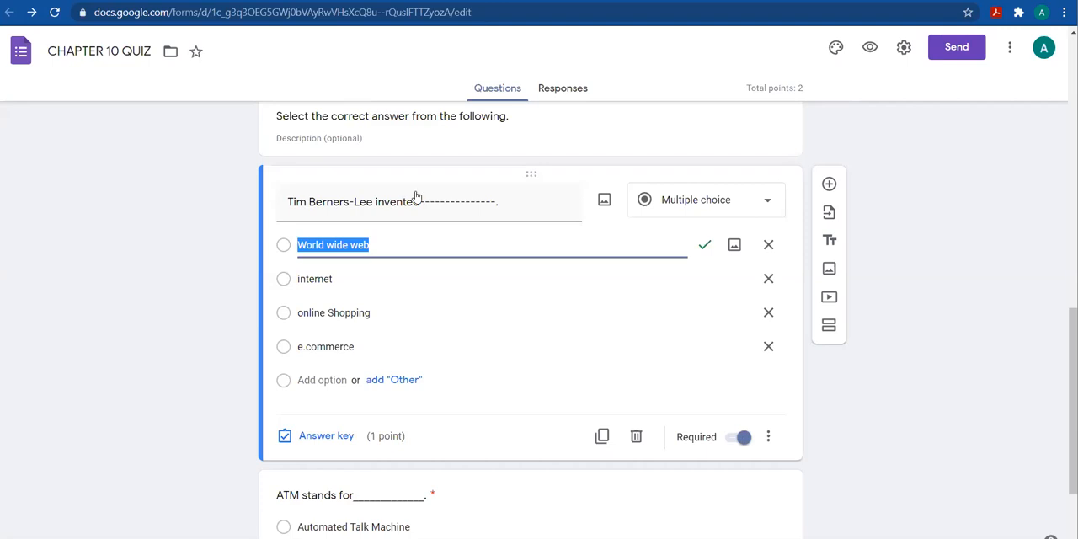
left_click(756, 211)
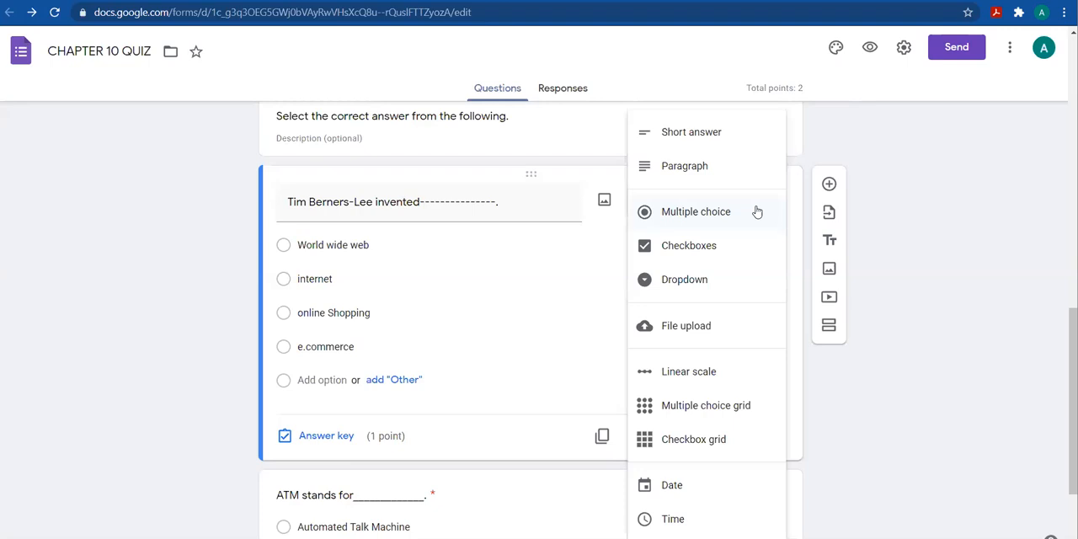
left_click(343, 266)
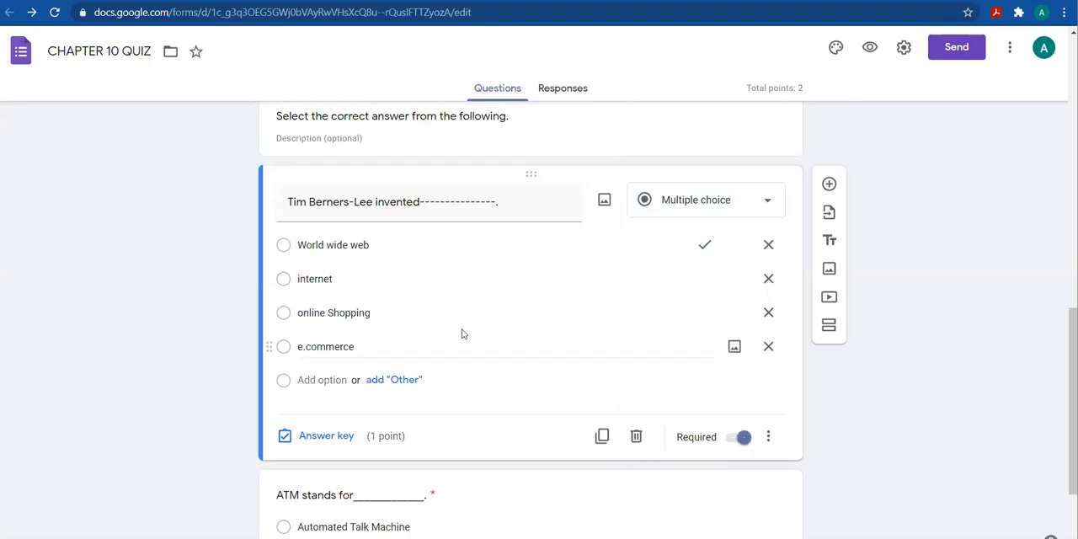
left_click(325, 435)
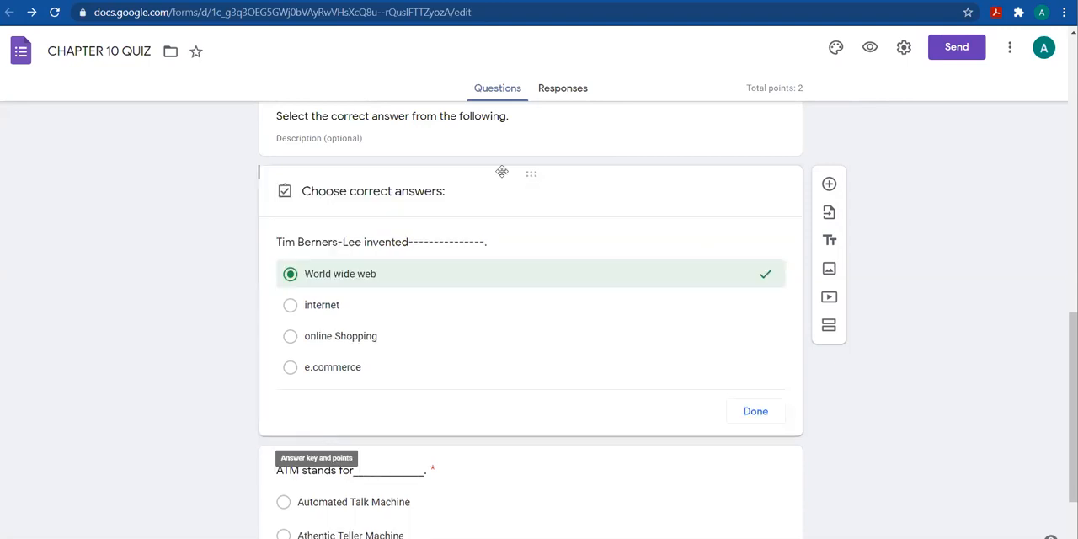
left_click(779, 283)
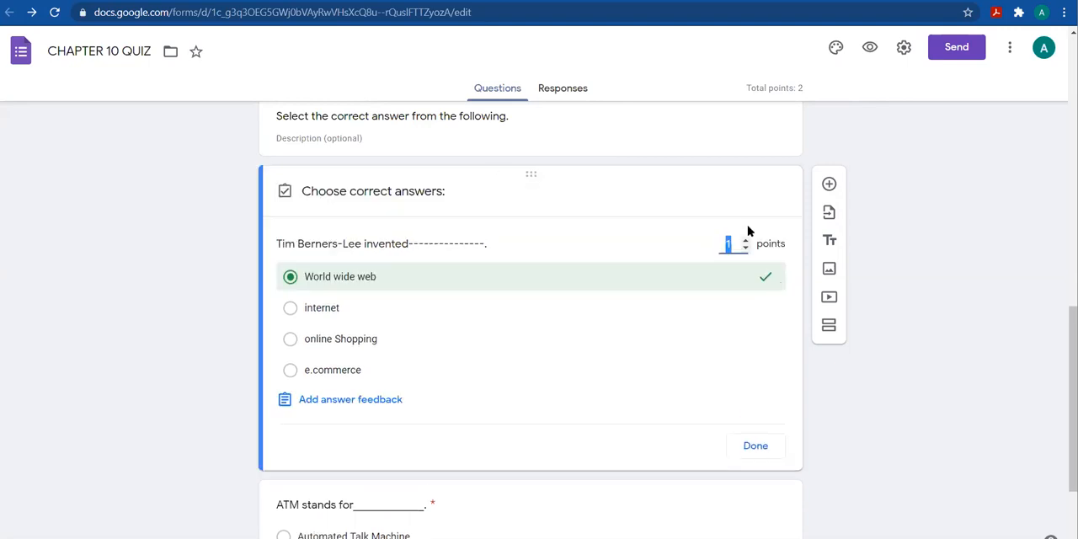
left_click(749, 447)
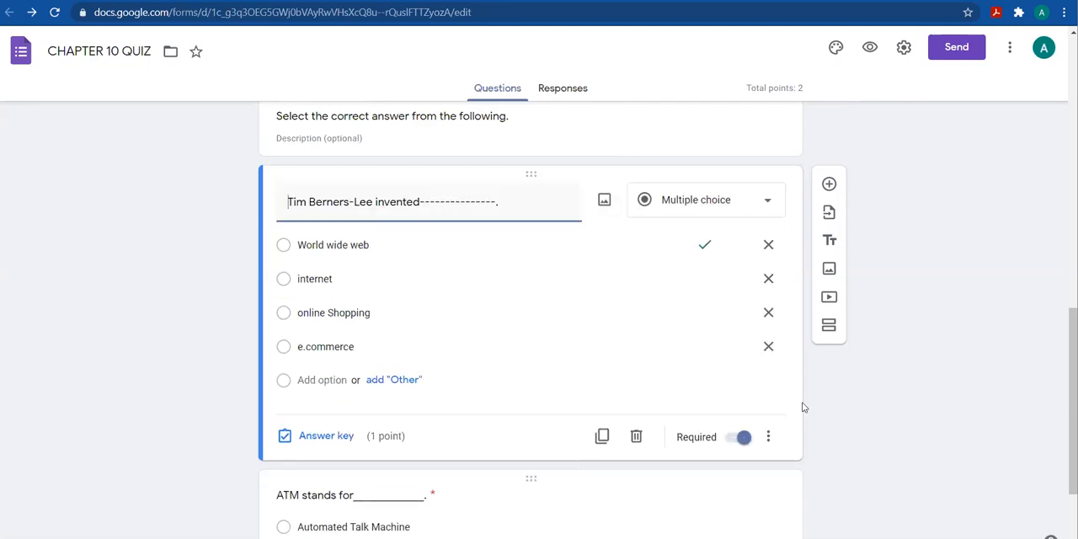
Add a Paragraph question below the ATM question, pasting "WHAT ARE THE ADVANTAGES OF A PAPERLESS OFFICE?" from the Word document
left_click(623, 509)
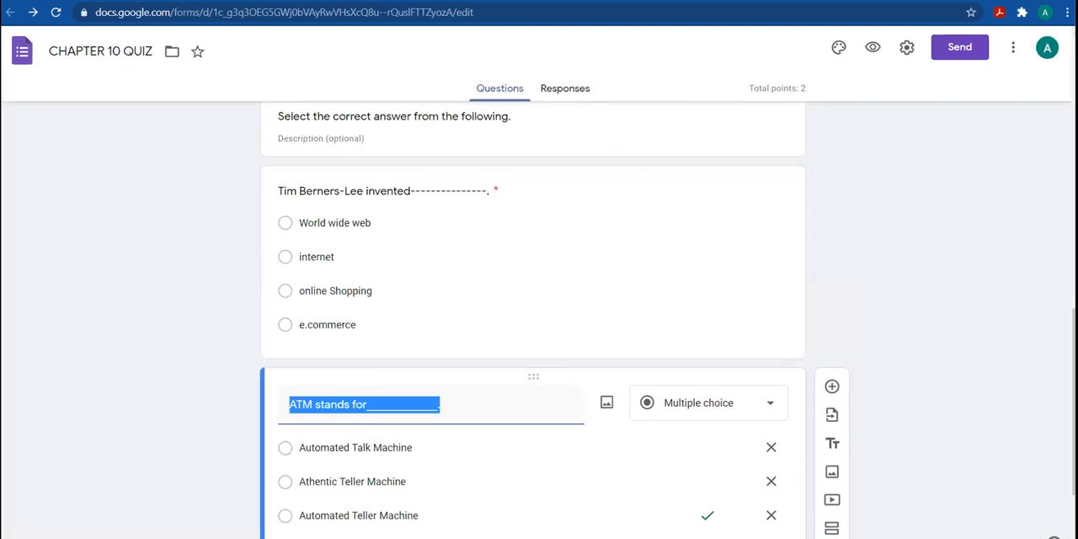
scroll(558, 347, "down", 2)
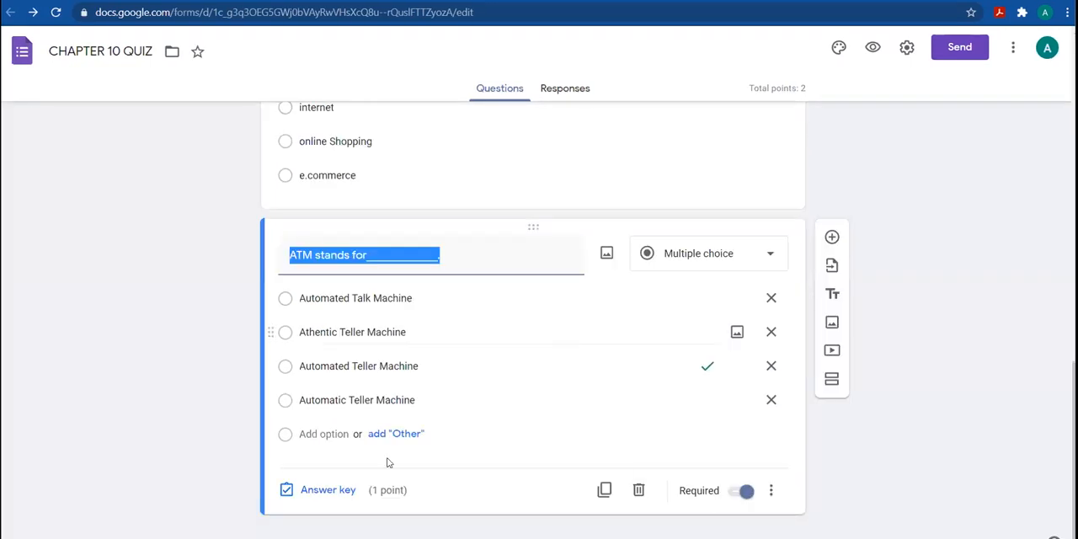
left_click(832, 239)
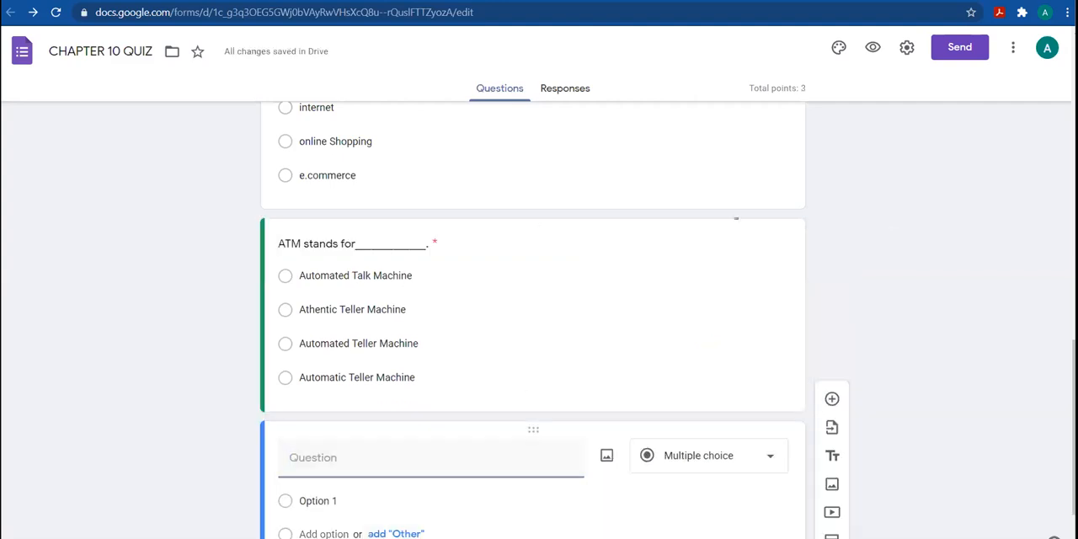
key("alt+Tab")
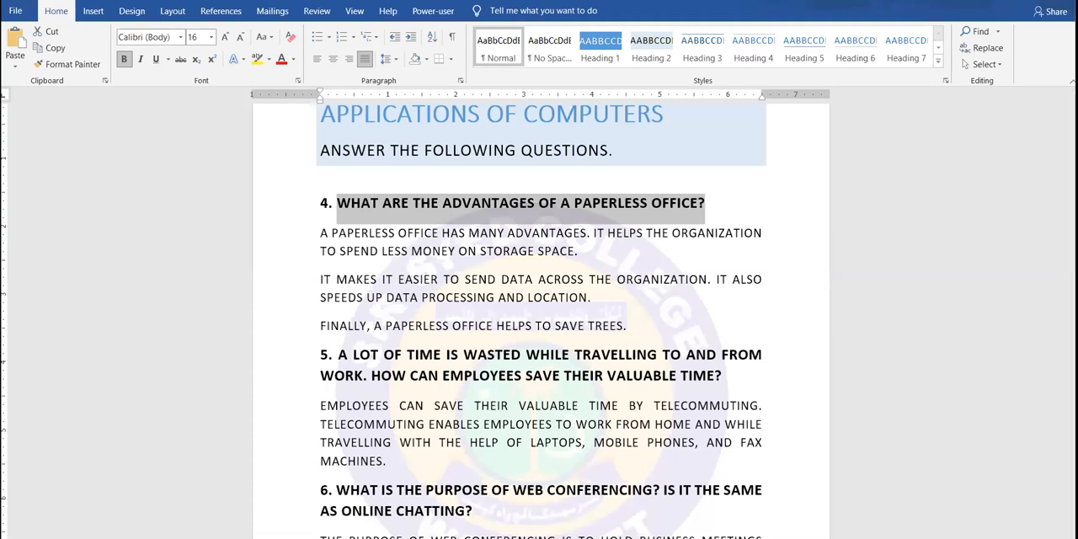
key("alt+Tab")
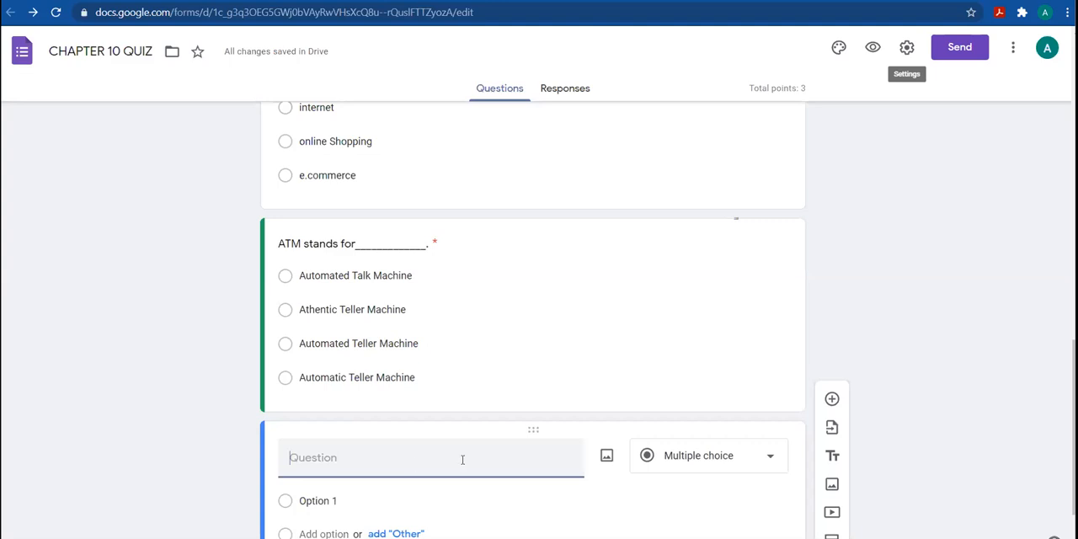
type("WHAT ARE THE ADVANTAGES OF A PAPERLESS OFFICE?")
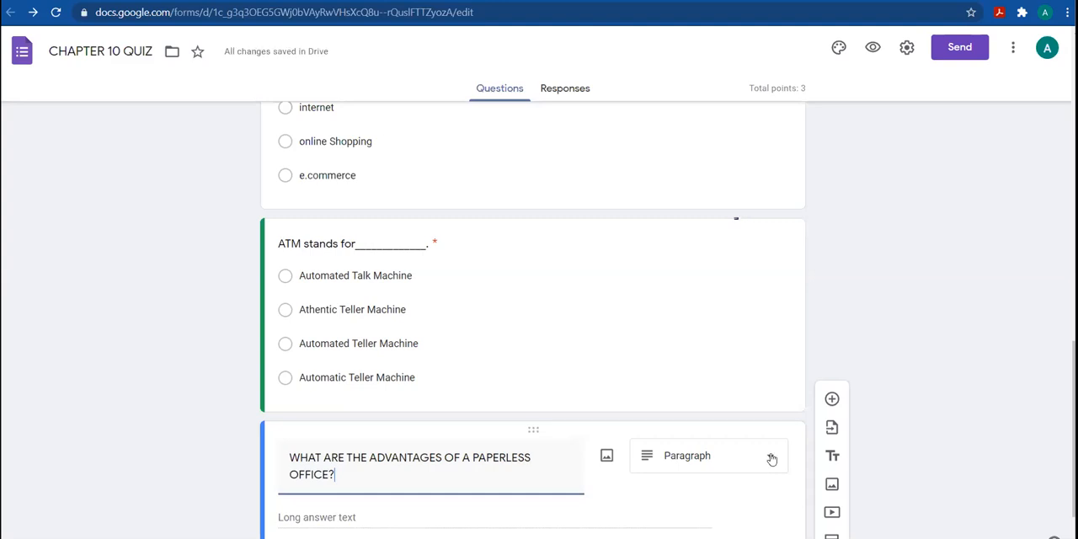
left_click(771, 459)
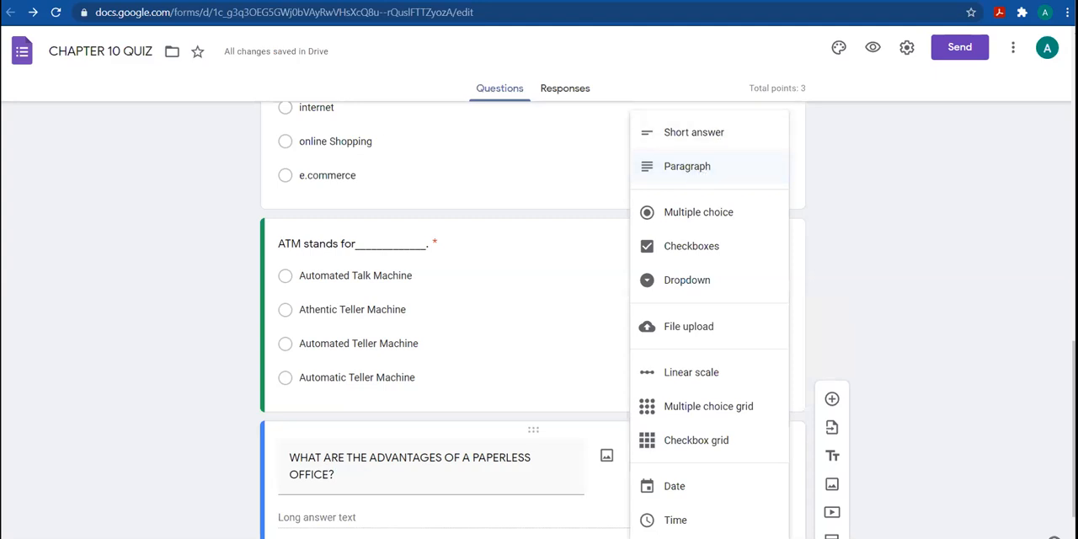
left_click(699, 168)
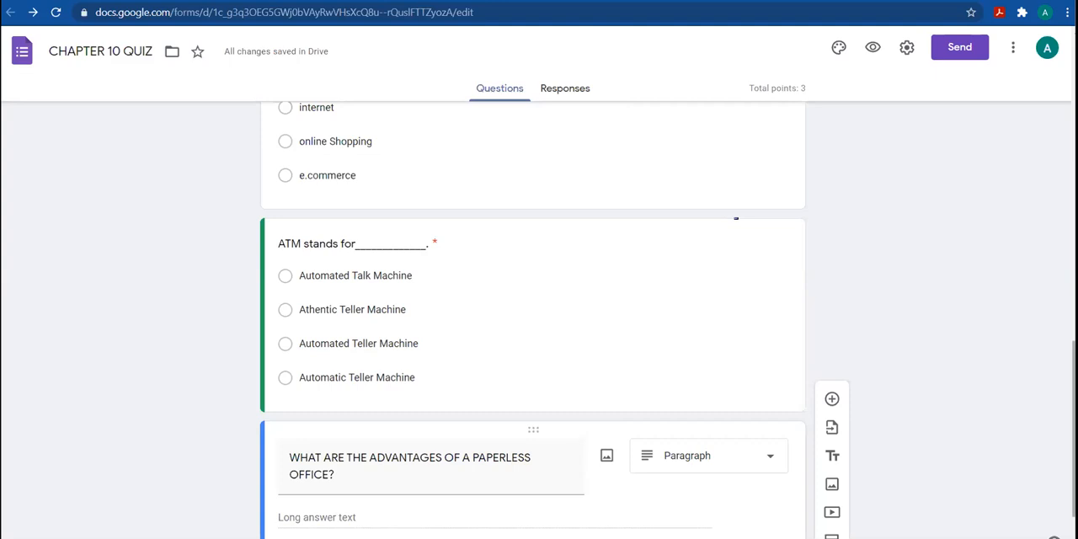
Set the paperless office question's value to 4 points in its answer key
scroll(532, 319, "down", 1)
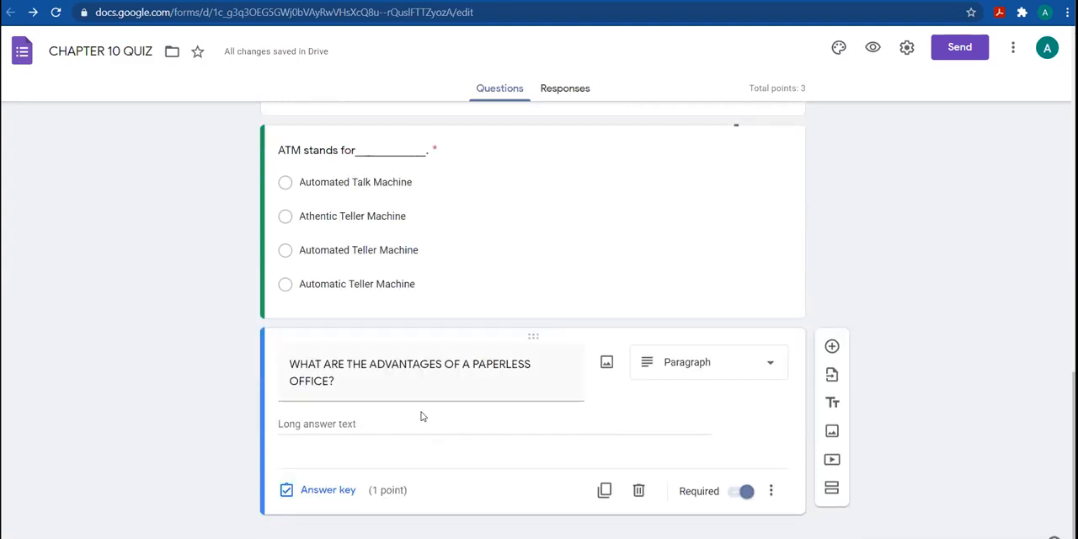
key("Return")
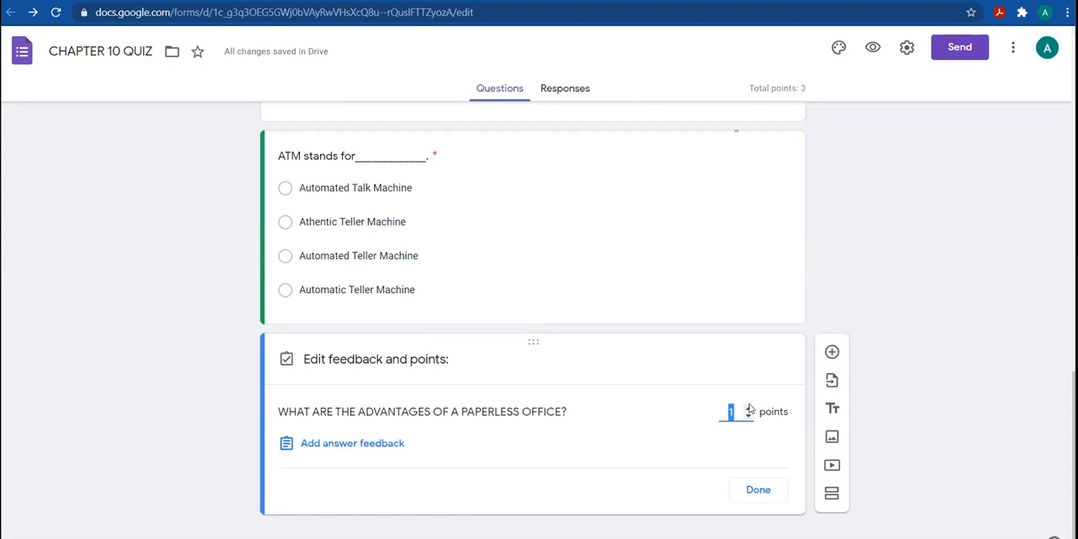
type("4")
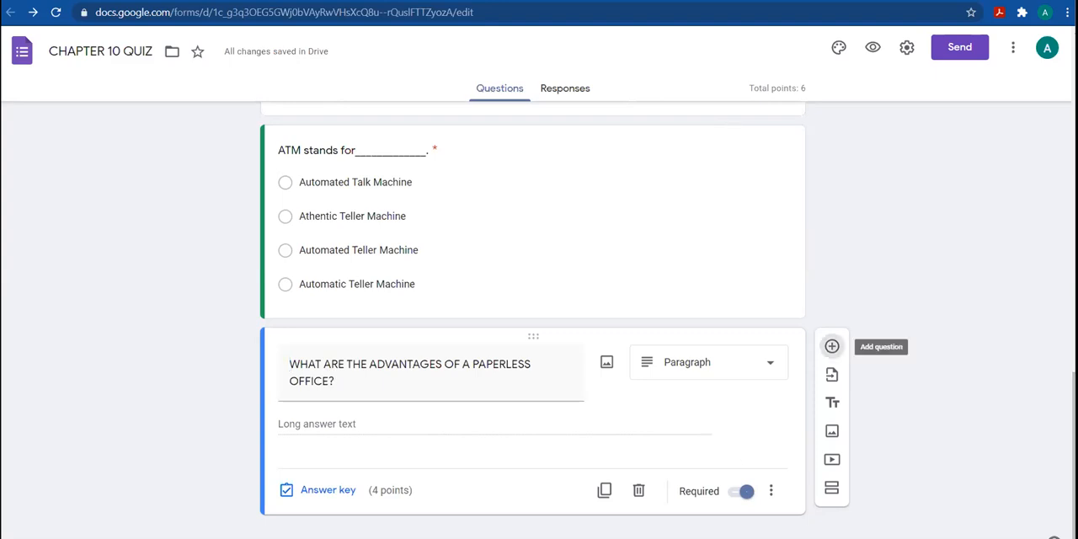
Add another question below the paperless office one and insert the image "2021-03-29 (5)" from the video content folder into it
left_click(831, 346)
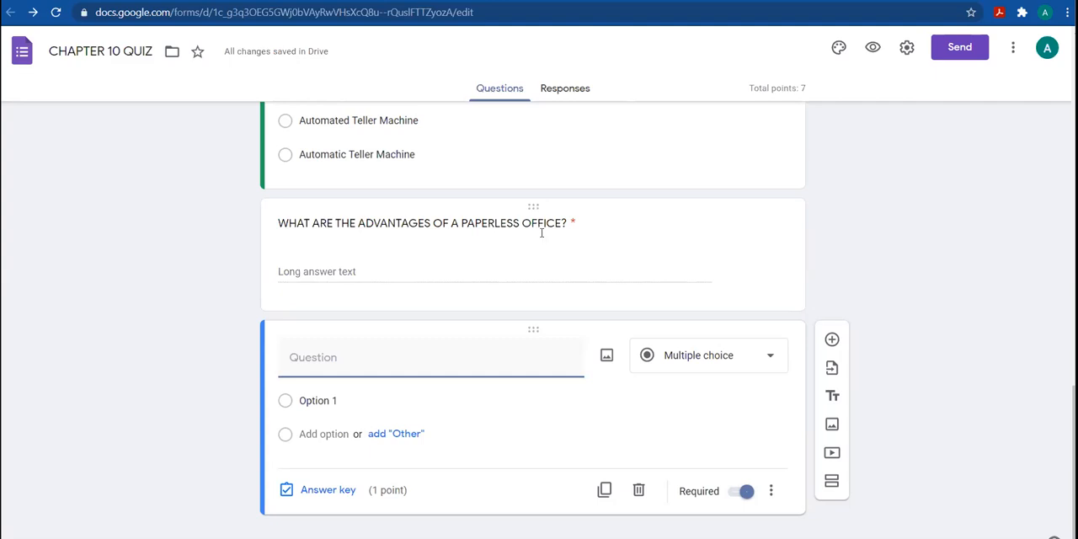
left_click(607, 365)
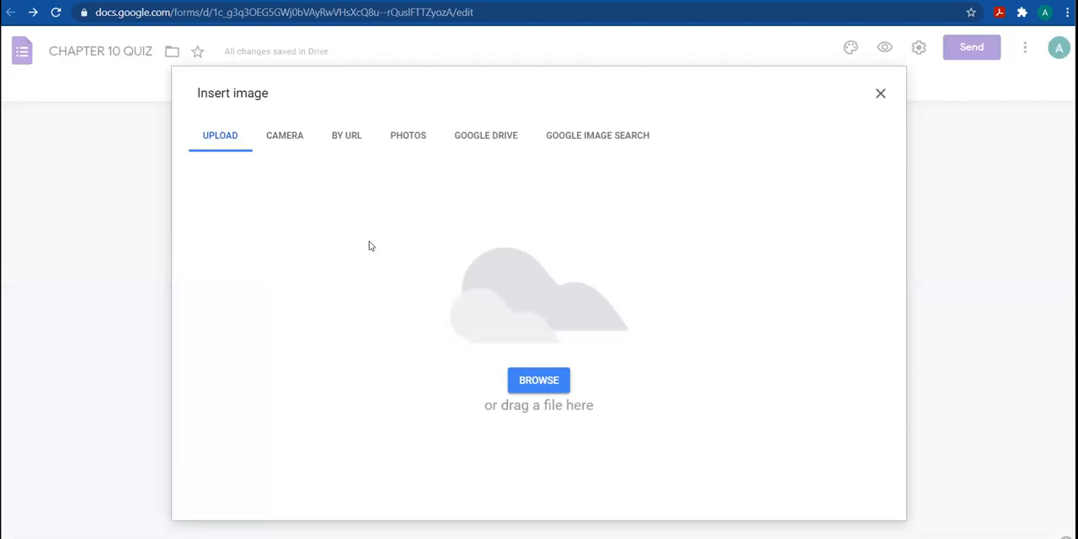
key("alt+Tab")
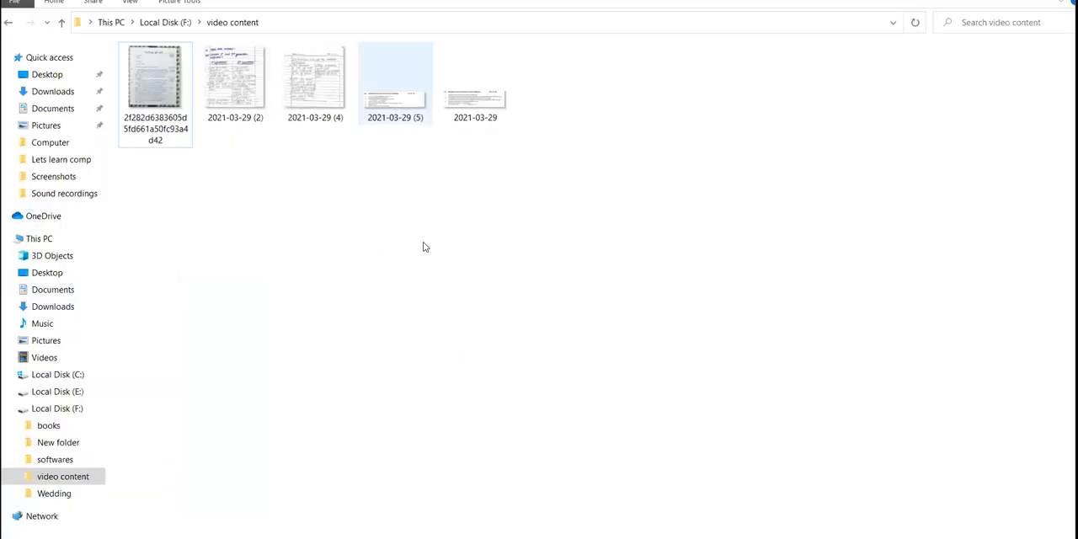
left_click_drag(395, 85, 405, 520)
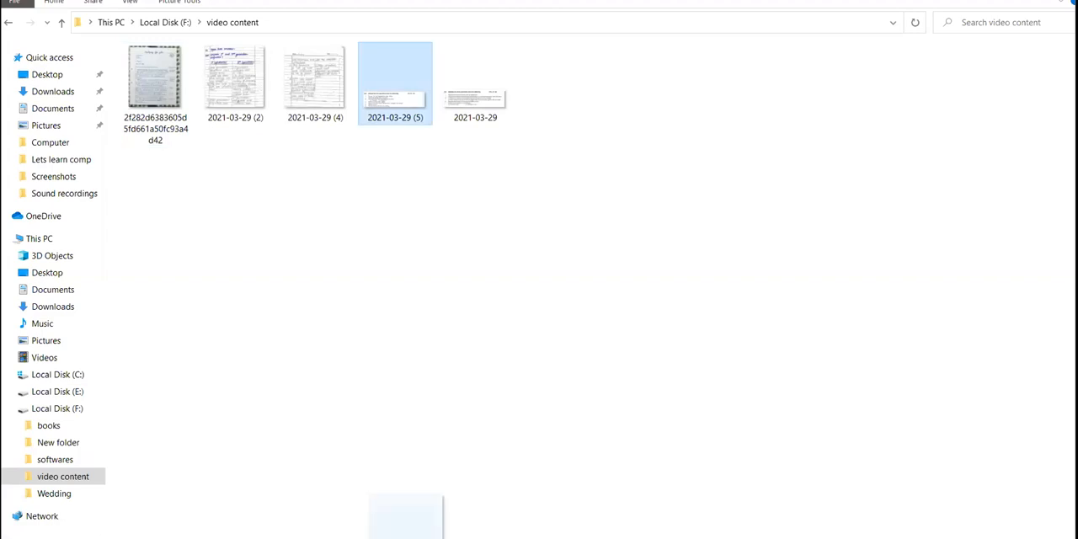
left_click_drag(522, 330, 524, 333)
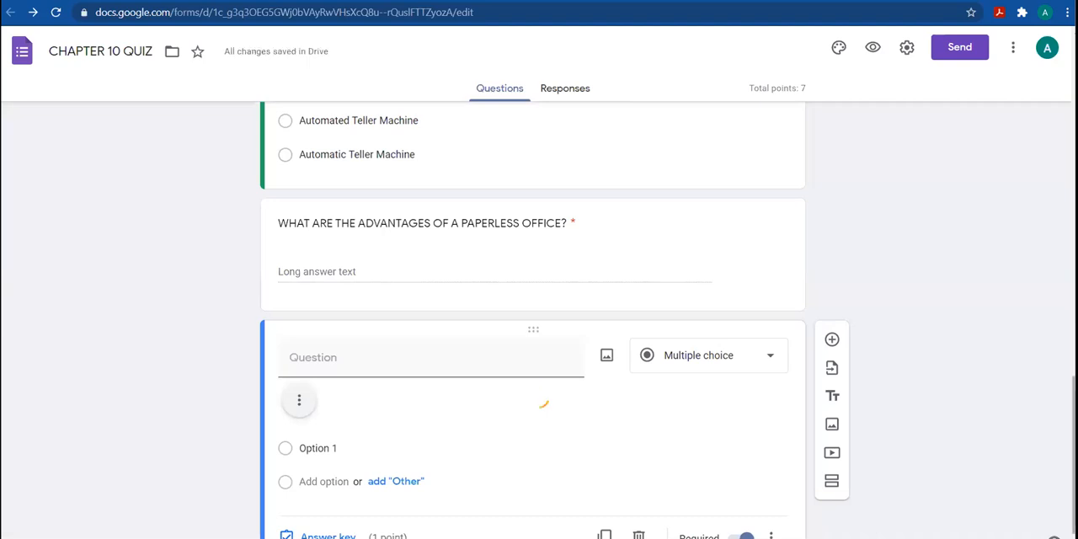
scroll(1021, 447, "down", 2)
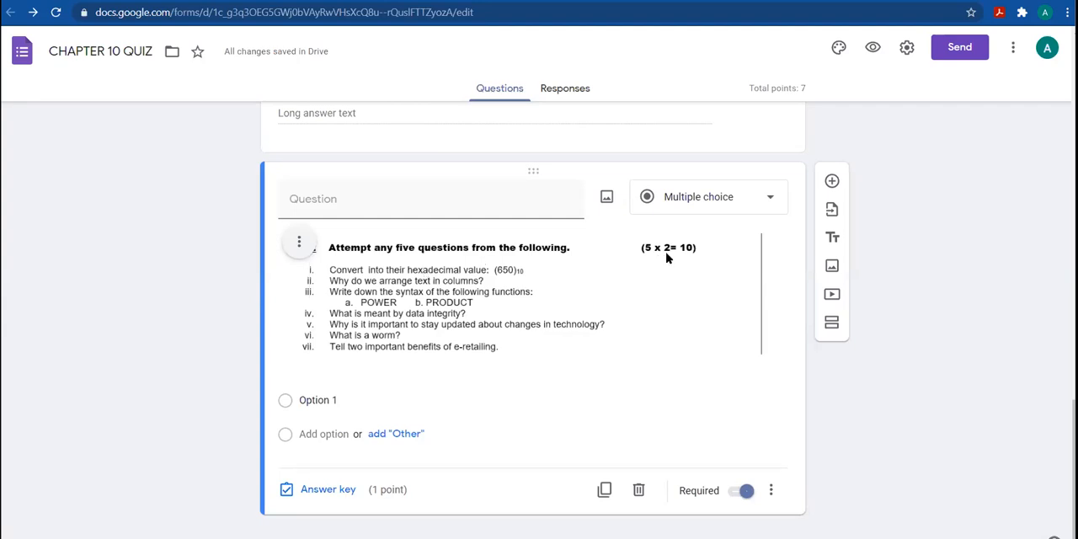
Change the image question to File upload, accept uploads to Drive, and allow only PDF and Image files
left_click(772, 199)
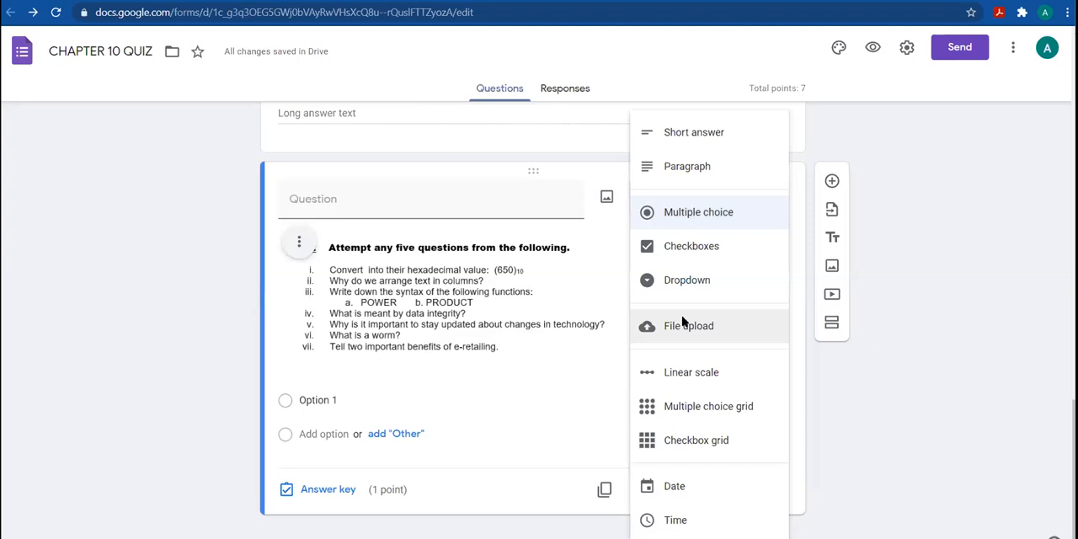
left_click(683, 325)
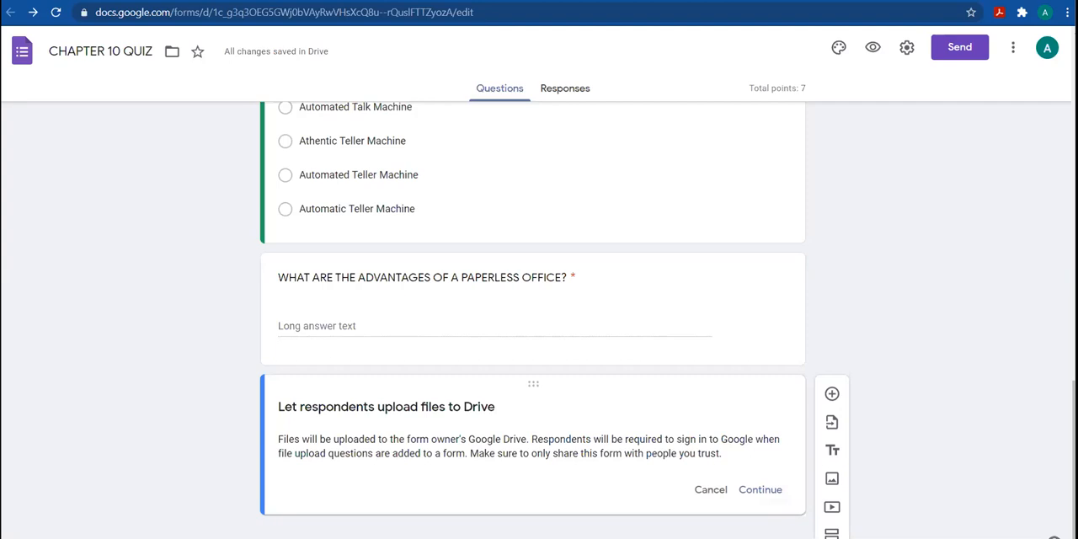
left_click(760, 489)
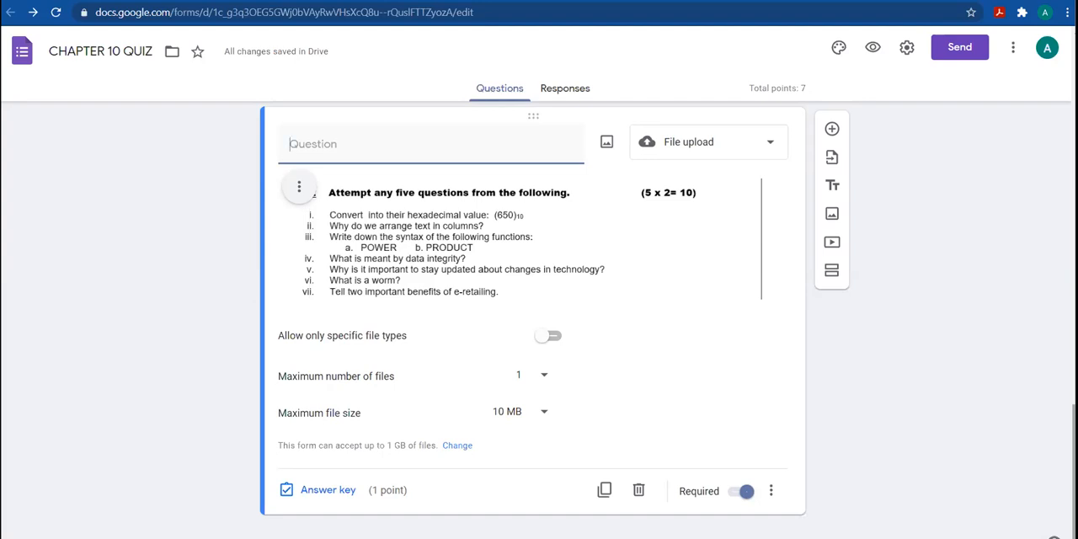
left_click(556, 338)
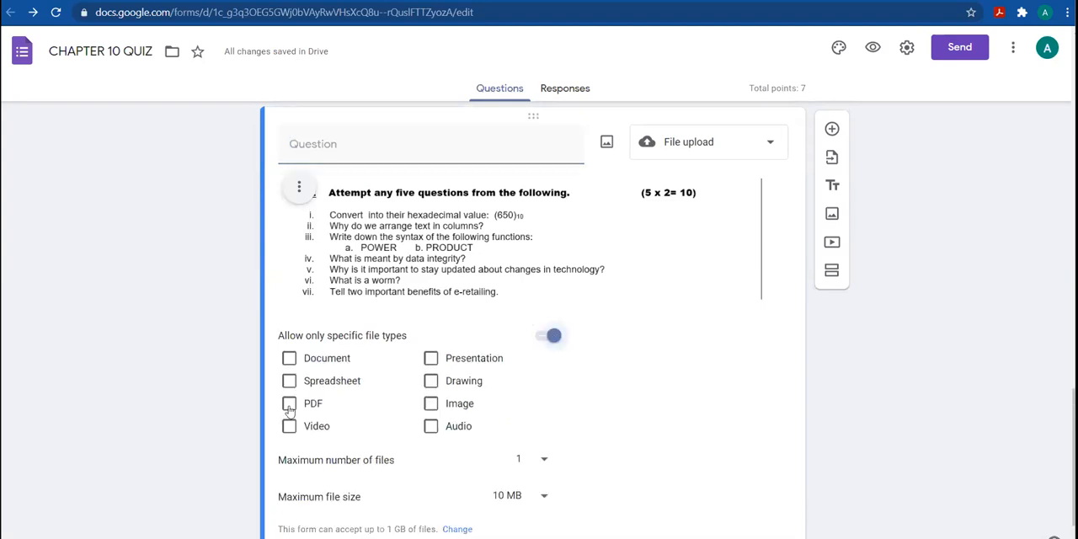
left_click(288, 408)
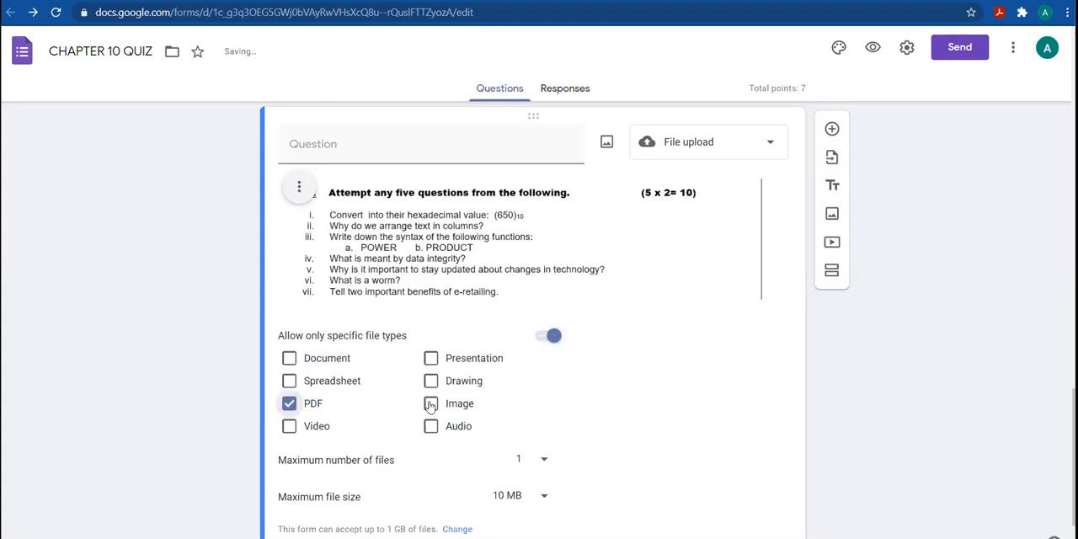
left_click(430, 406)
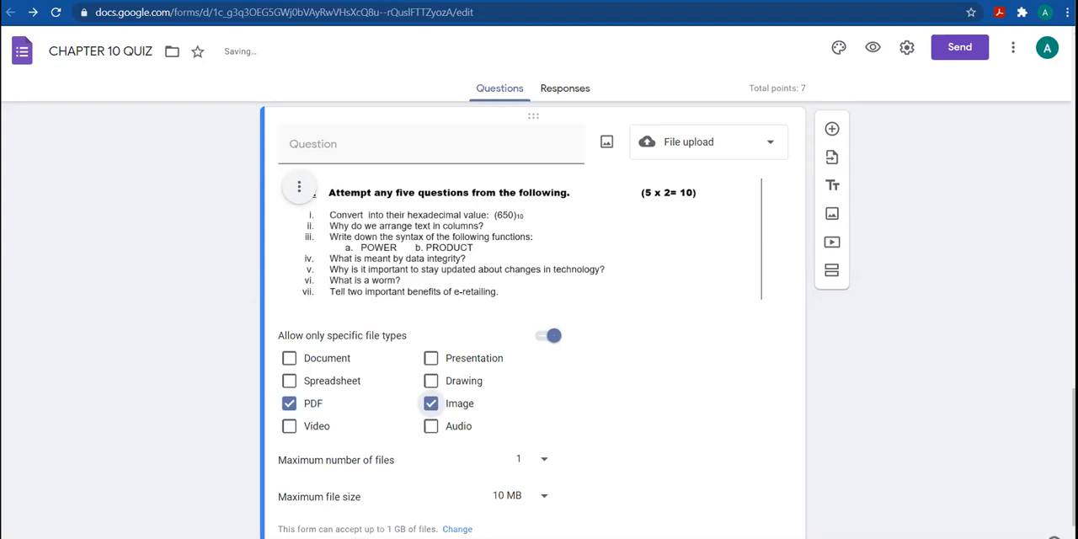
Set the image question's maximum number of files to 5 and its maximum file size to 100 MB
scroll(523, 373, "down", 1)
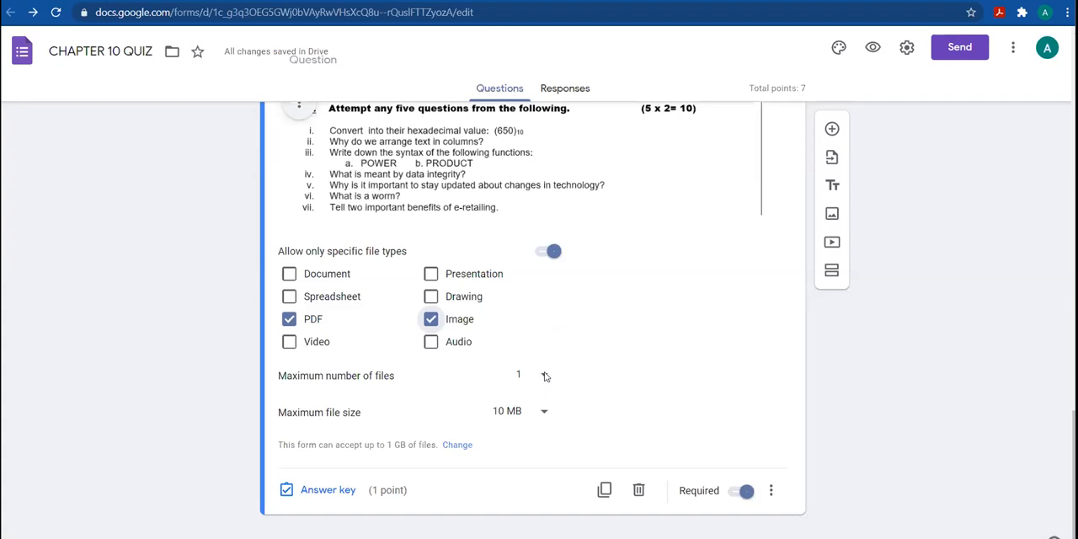
left_click(544, 377)
left_click(528, 407)
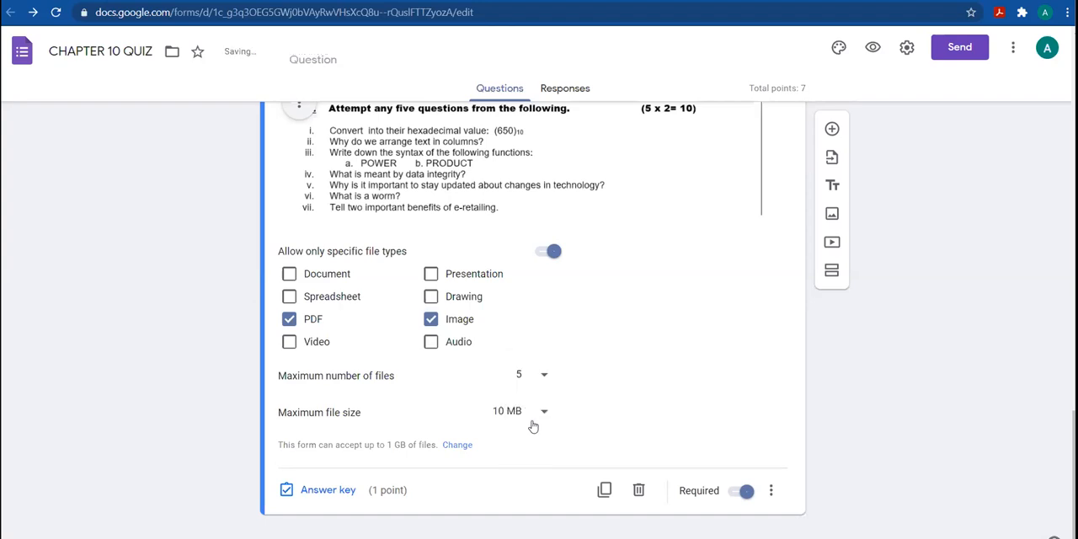
left_click(545, 416)
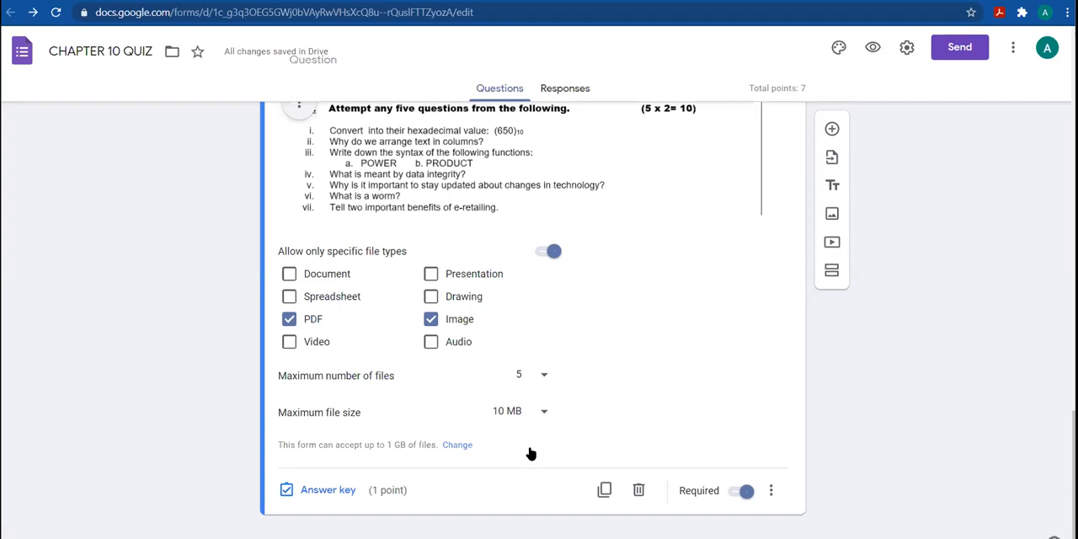
left_click(527, 452)
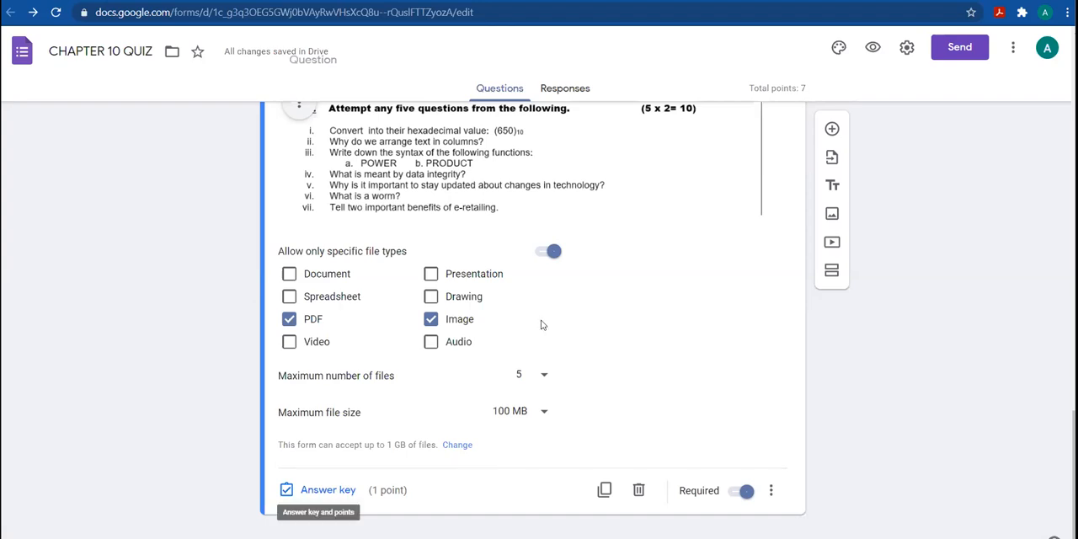
Set the image question's value to 10 points in its answer key
key("Return")
type("10")
left_click(683, 452)
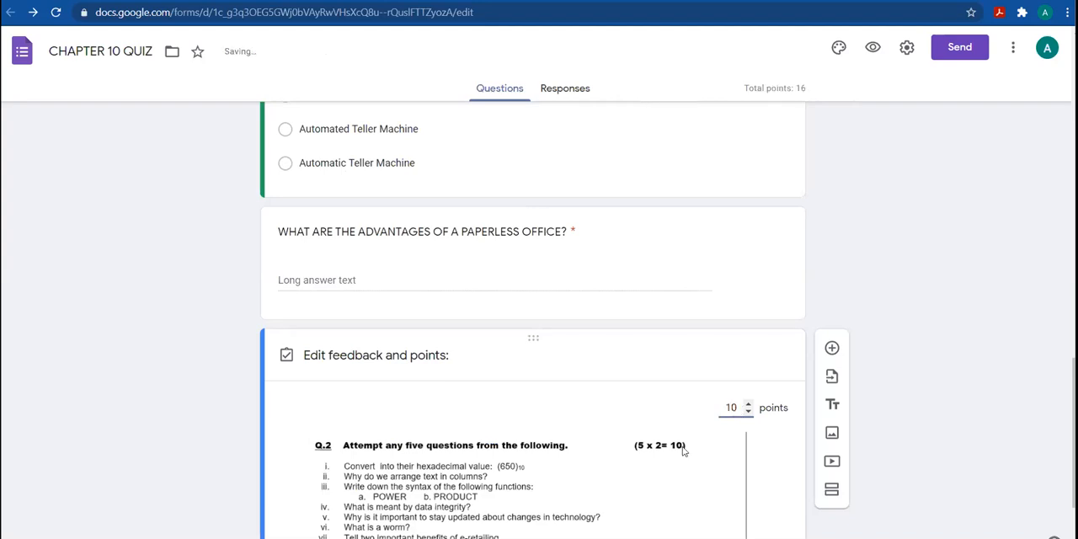
left_click(780, 460)
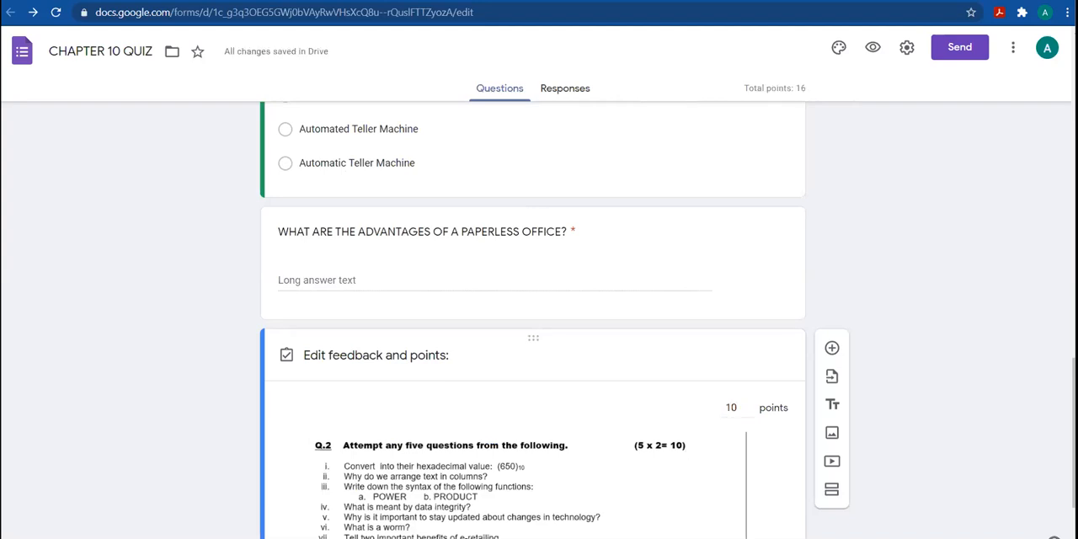
scroll(760, 487, "down", 2)
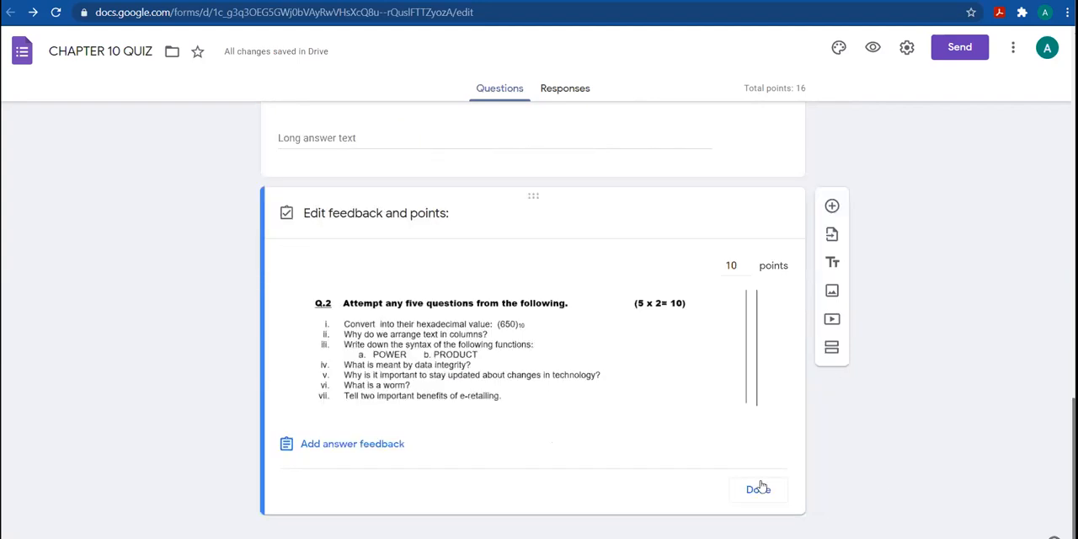
left_click(758, 488)
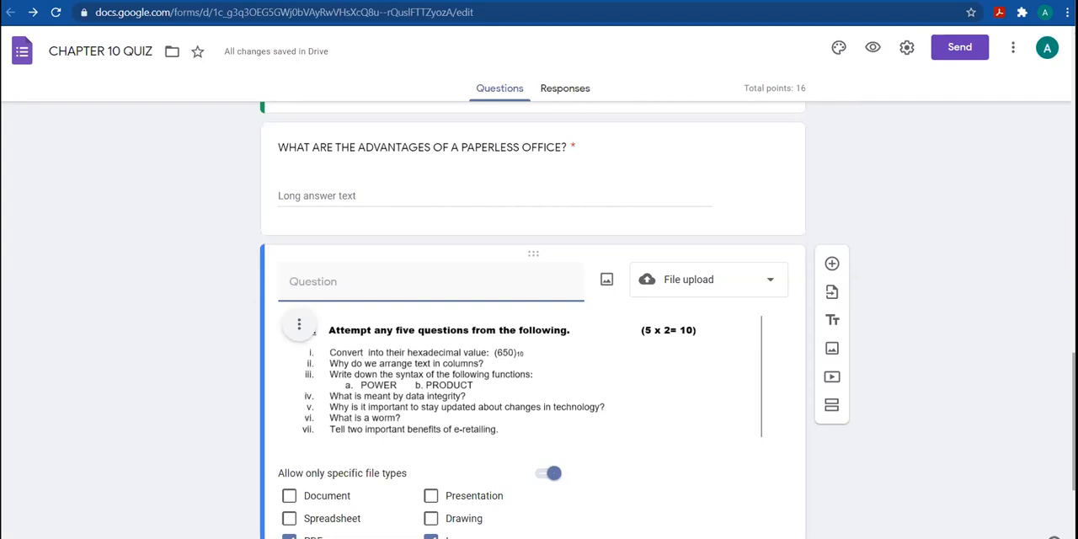
Add a question below the image question with the text "write an application for a job."
scroll(799, 173, "down", 3)
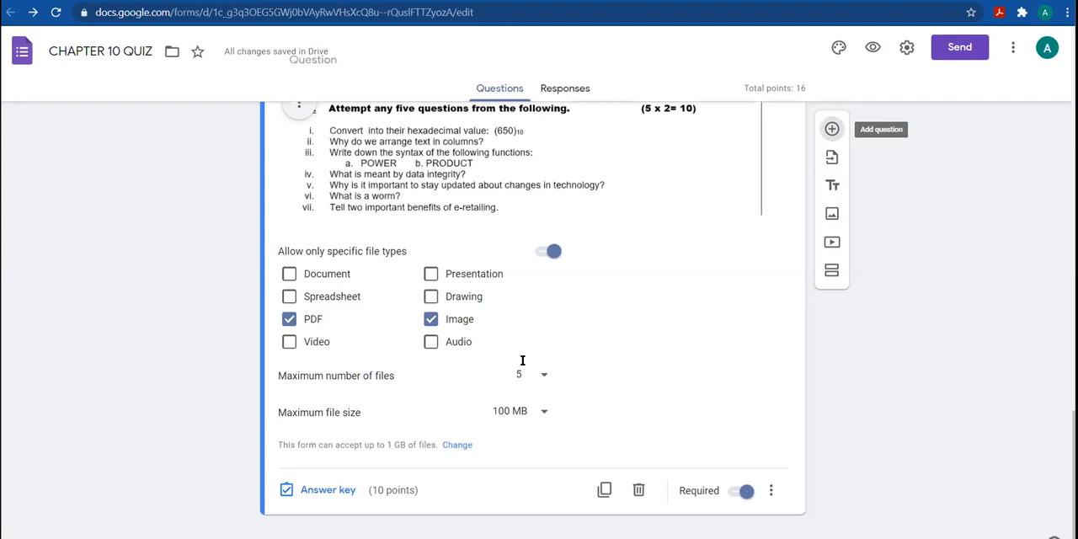
type("write an applica")
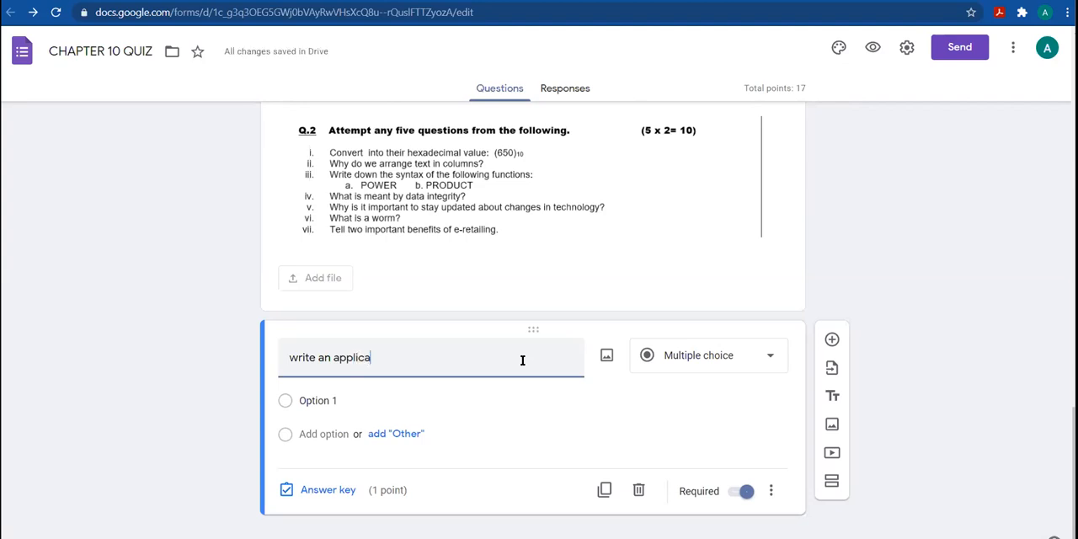
type("tion for ajob")
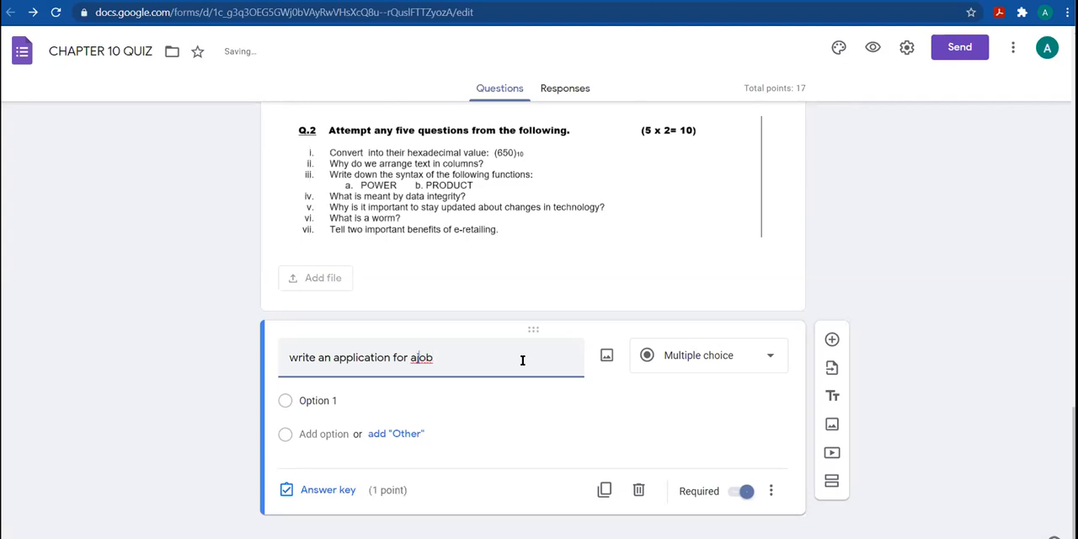
left_click(478, 353)
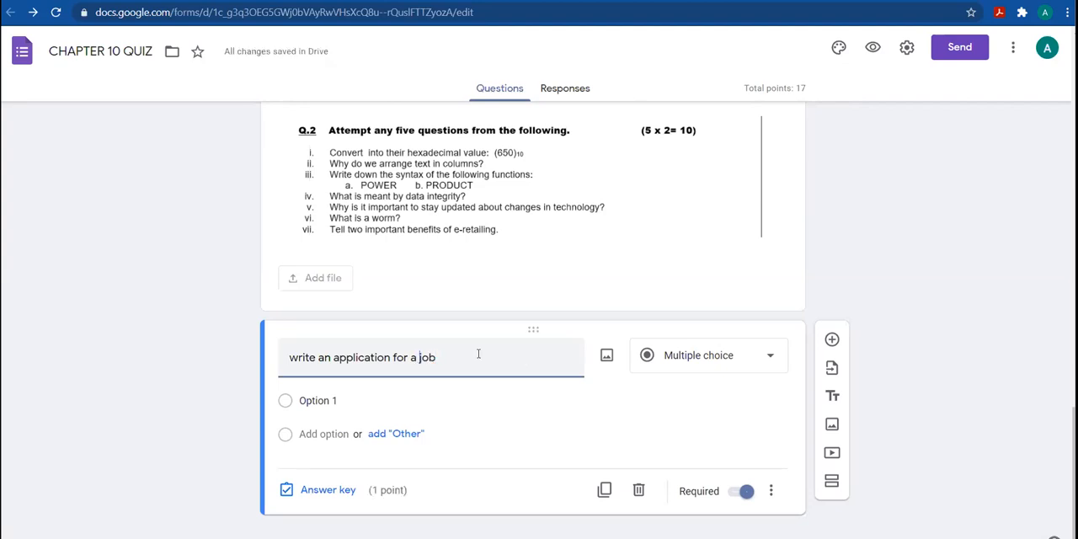
type(".")
Make the job application question a File upload that allows only PDF and Image files, keeping the maximum at 1 file
left_click(705, 344)
left_click(708, 329)
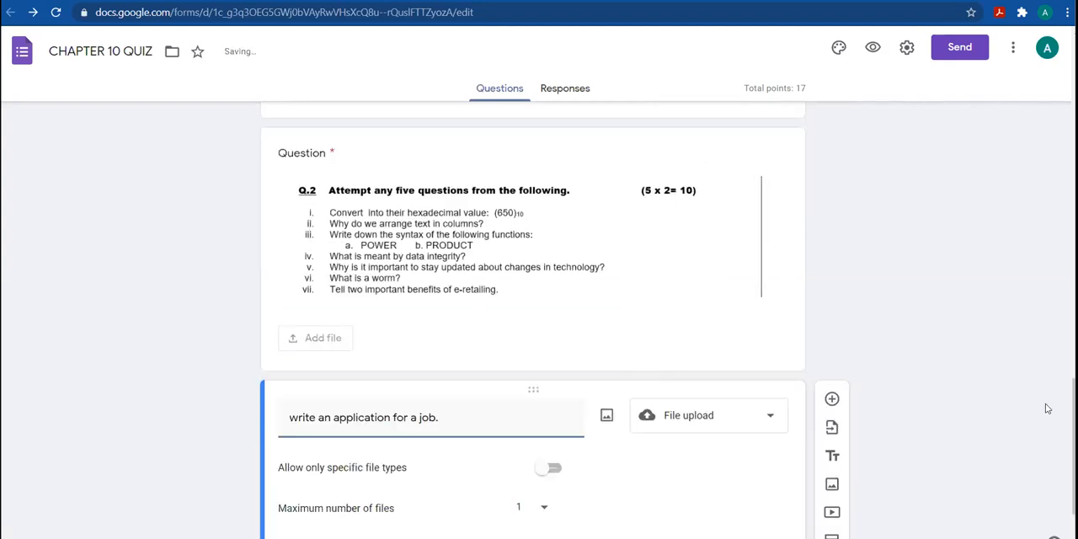
scroll(550, 342, "down", 2)
left_click(553, 338)
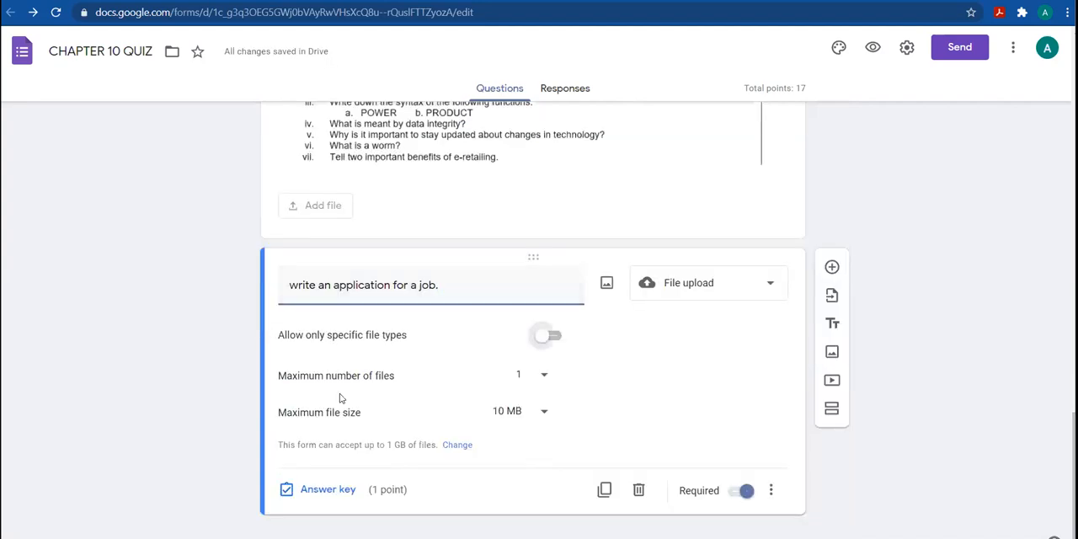
left_click(291, 403)
left_click(431, 405)
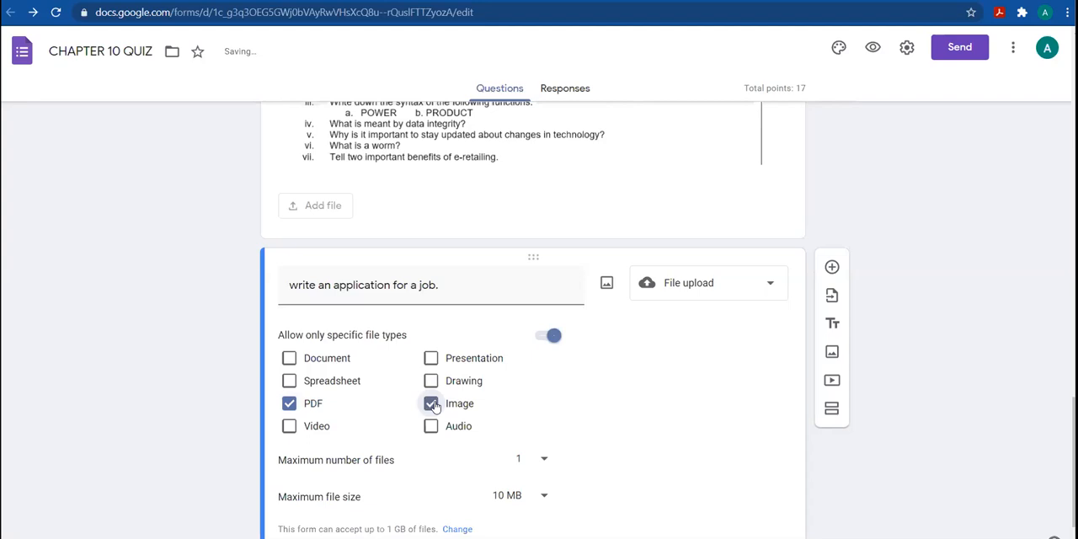
left_click(542, 458)
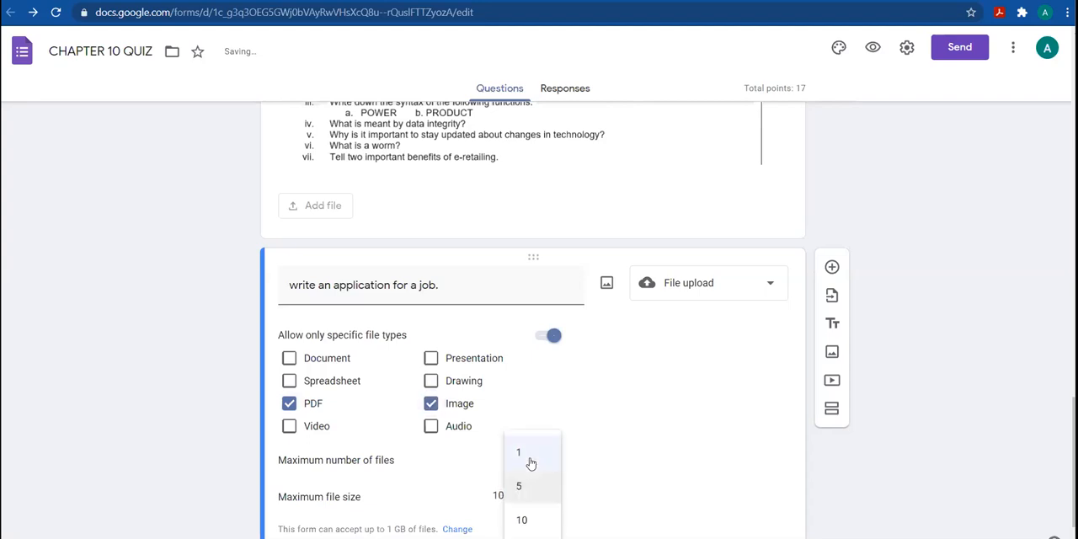
left_click(629, 503)
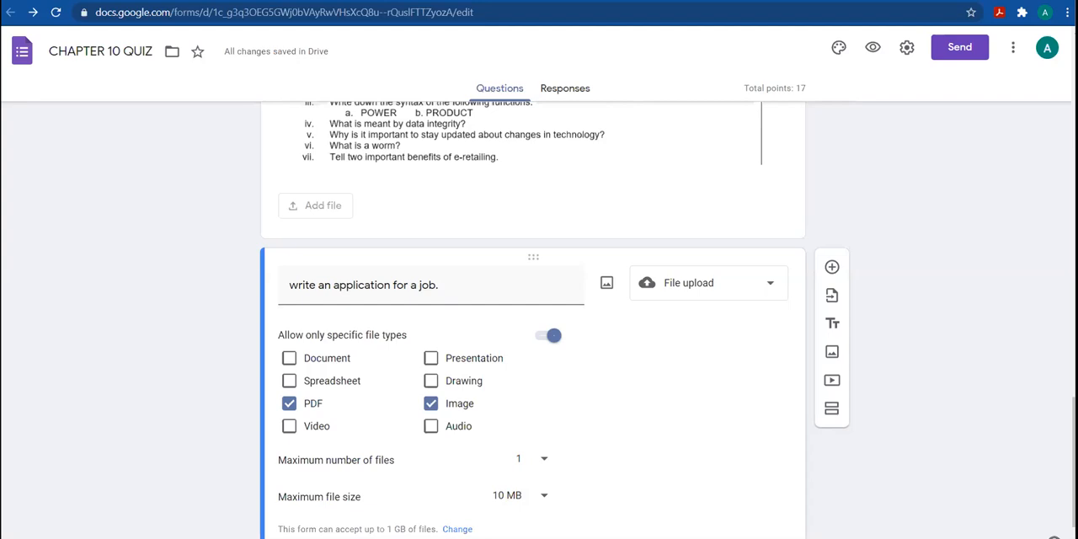
Set the job application question's value to 10 points in its answer key
scroll(366, 409, "down", 1)
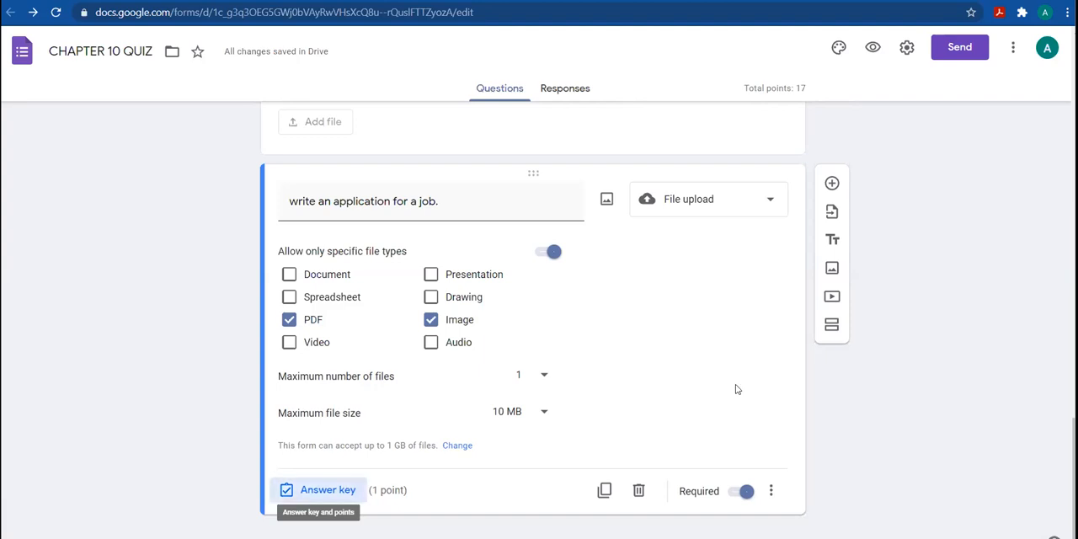
key("Return")
type("10")
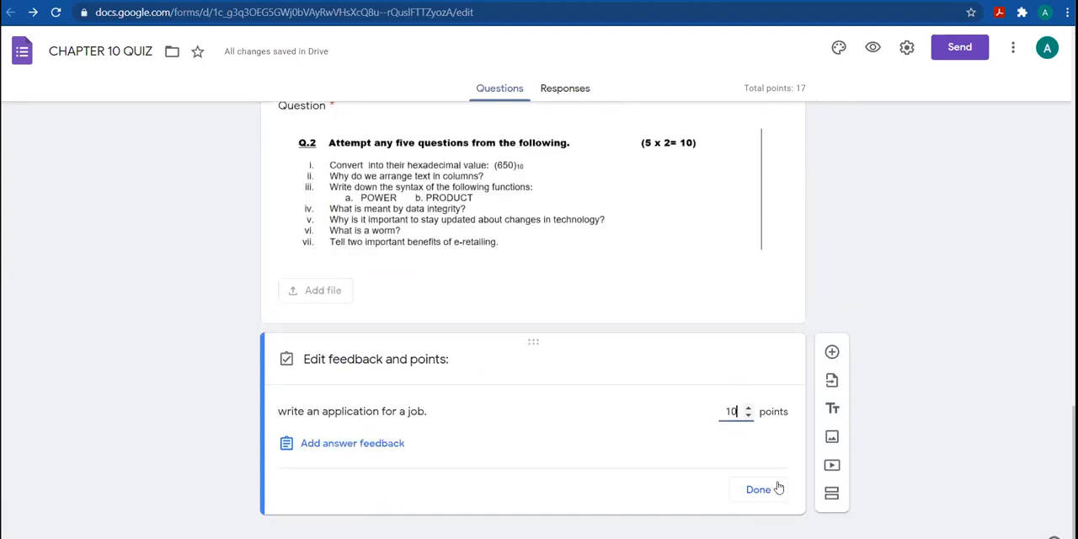
left_click(757, 489)
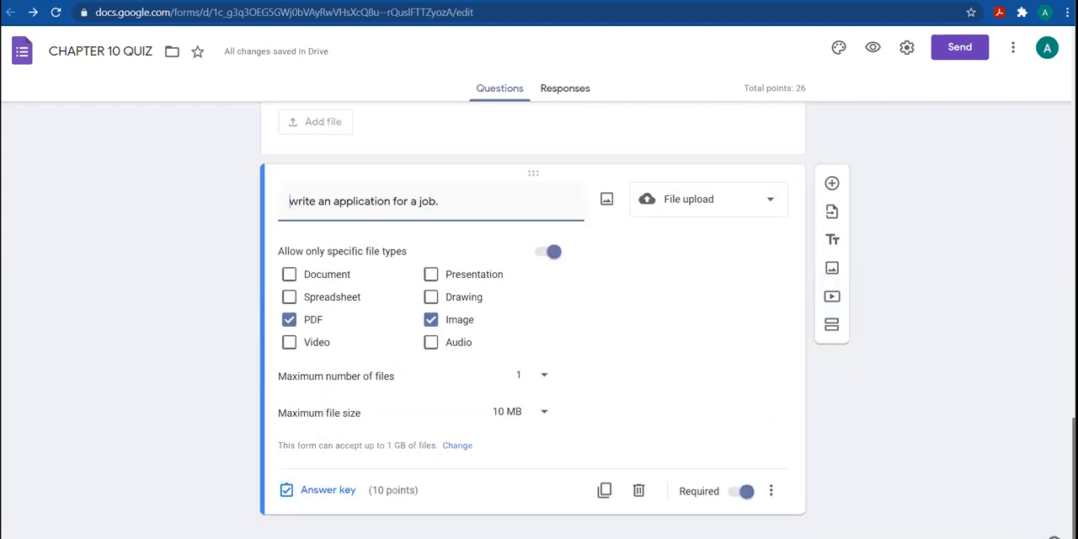
Review the quiz's questions from the job application upload back up to the email address and roll number fields
scroll(532, 320, "up", 5)
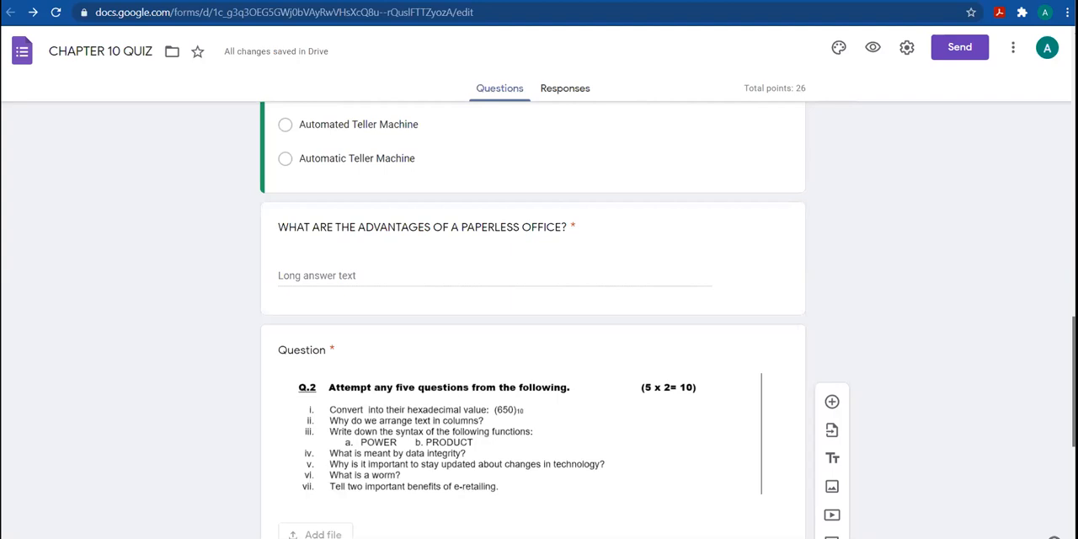
scroll(532, 320, "up", 3)
scroll(499, 133, "down", 4)
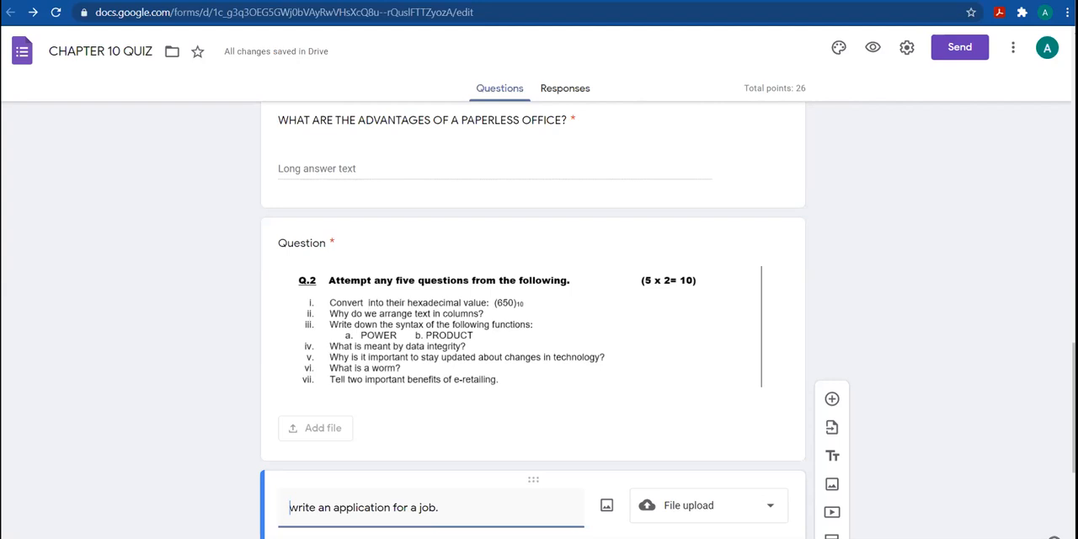
scroll(532, 337, "down", 3)
scroll(532, 336, "down", 1)
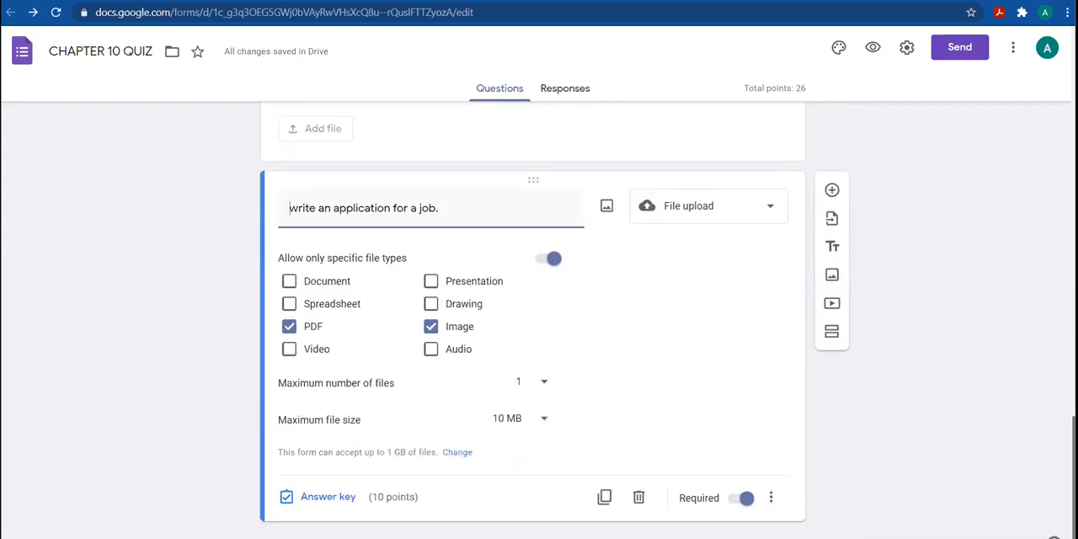
scroll(554, 321, "down", 1)
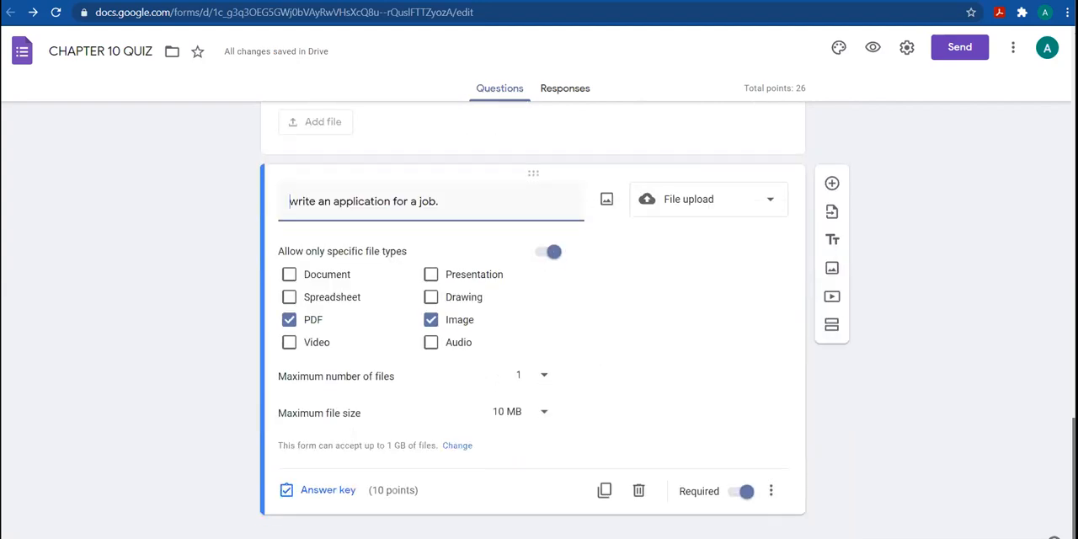
scroll(539, 320, "up", 1)
scroll(532, 337, "up", 10)
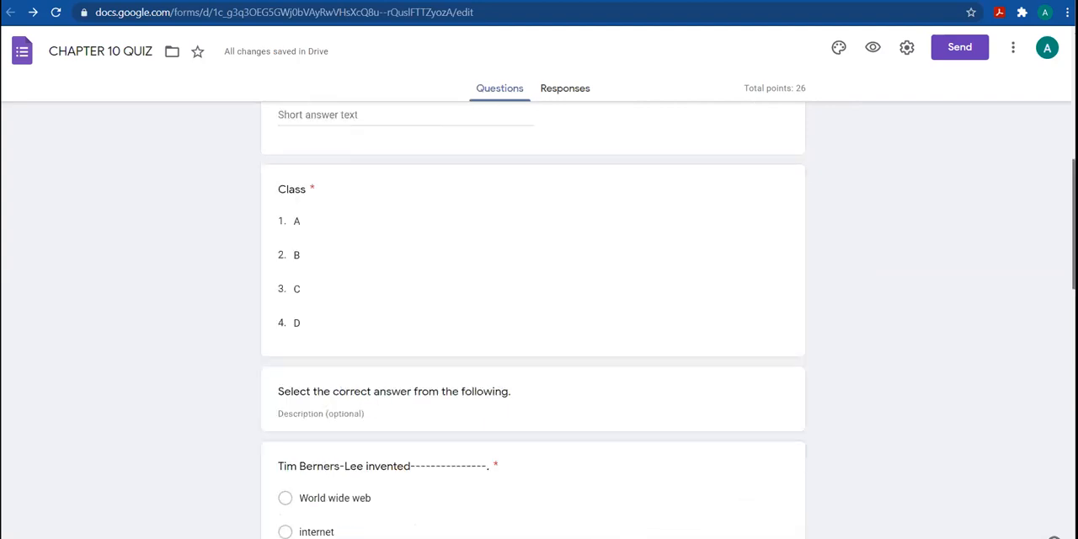
scroll(532, 320, "up", 4)
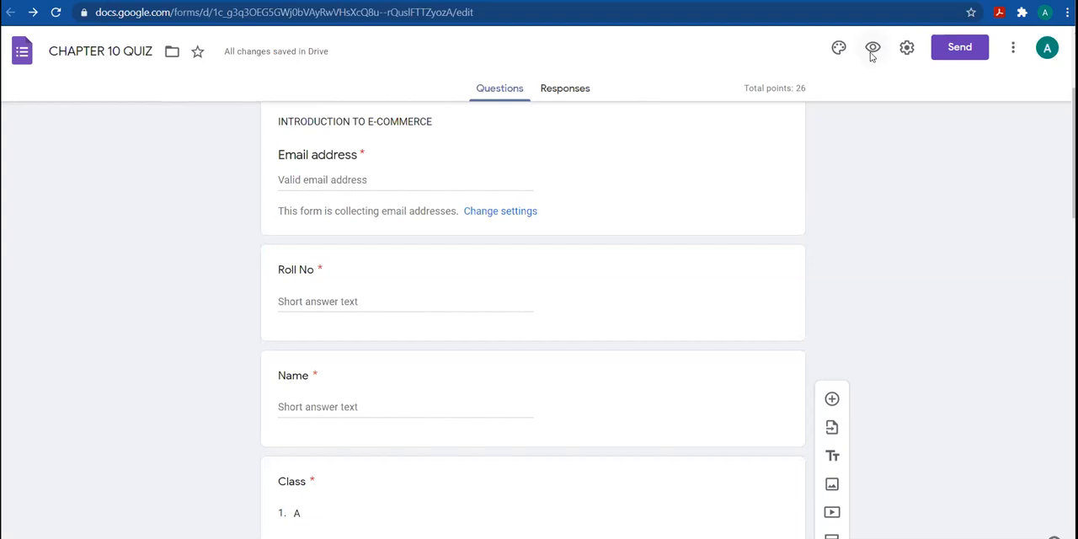
Open the quiz preview and fill in the respondent's email address
left_click(872, 49)
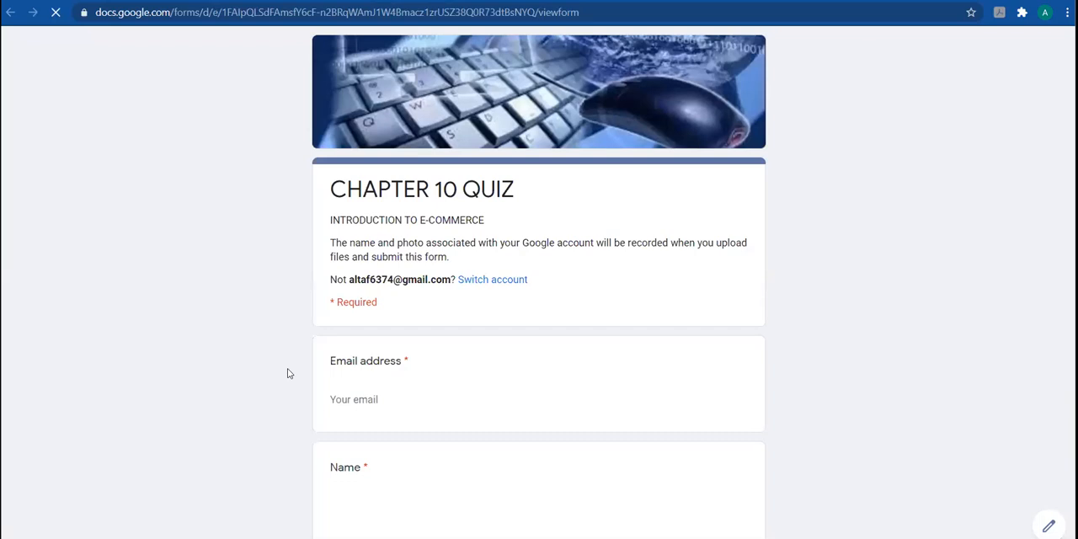
left_click(354, 401)
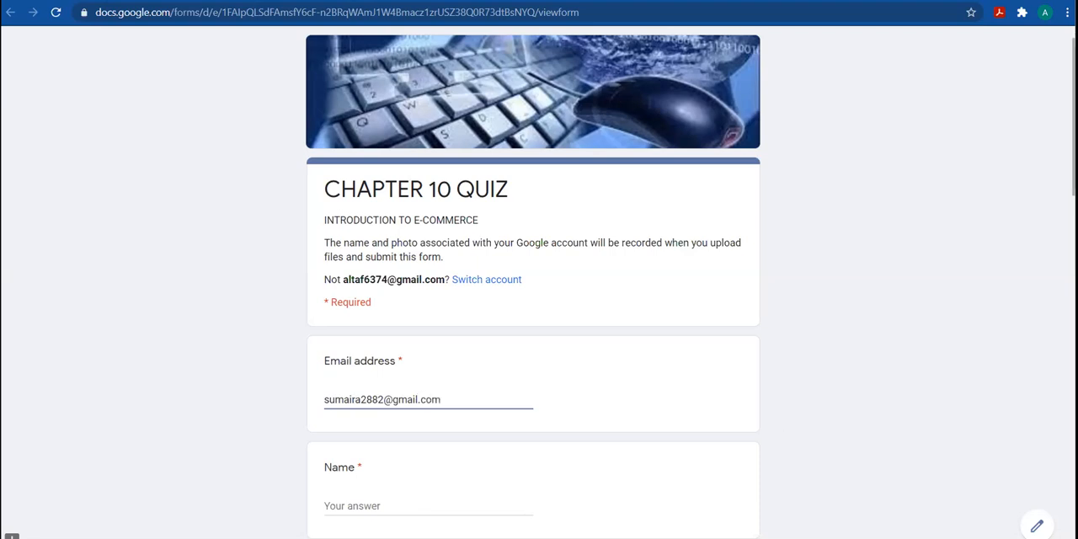
Fill in the respondent's name in the quiz preview
scroll(532, 336, "down", 2)
scroll(320, 309, "down", 1)
left_click(333, 310)
type("Sumaira")
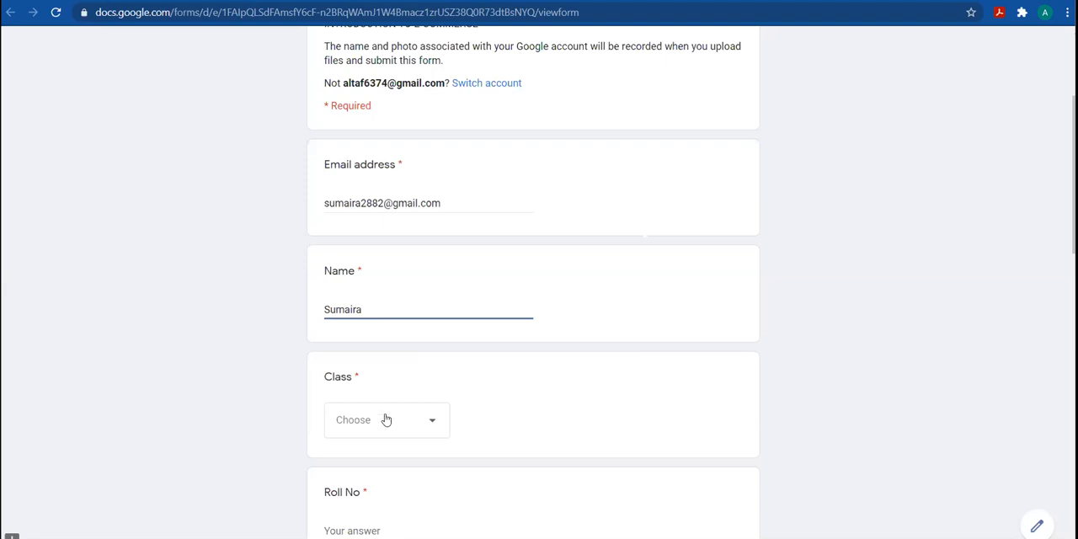
Choose A as the class and enter 10 as the roll number in the quiz preview
left_click(385, 420)
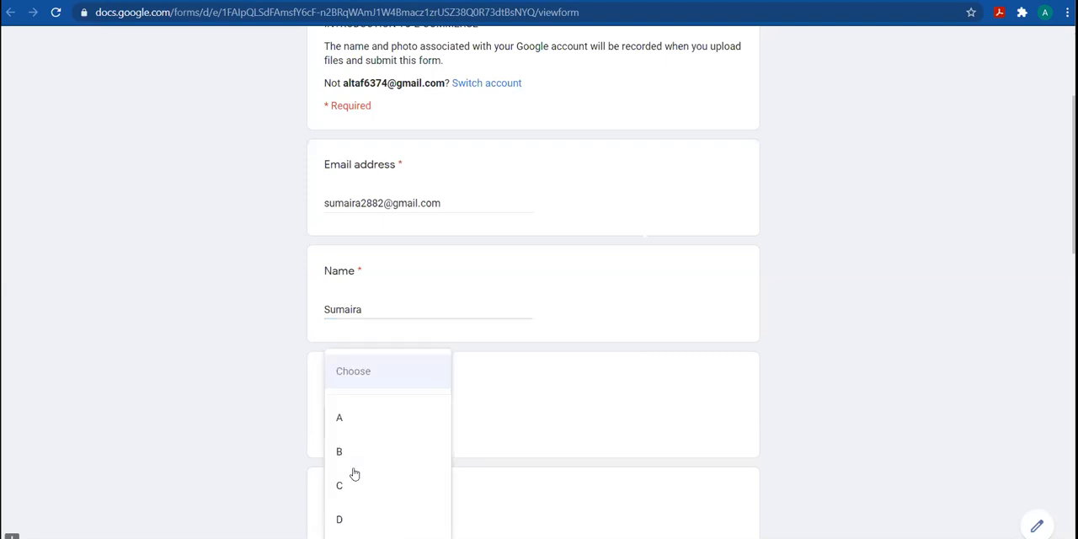
left_click(377, 419)
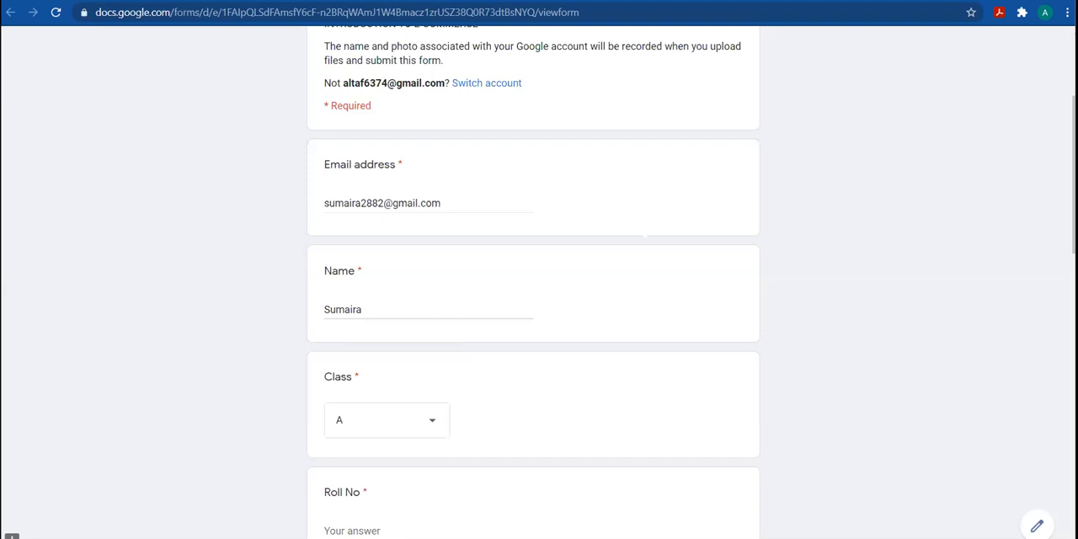
scroll(533, 337, "down", 3)
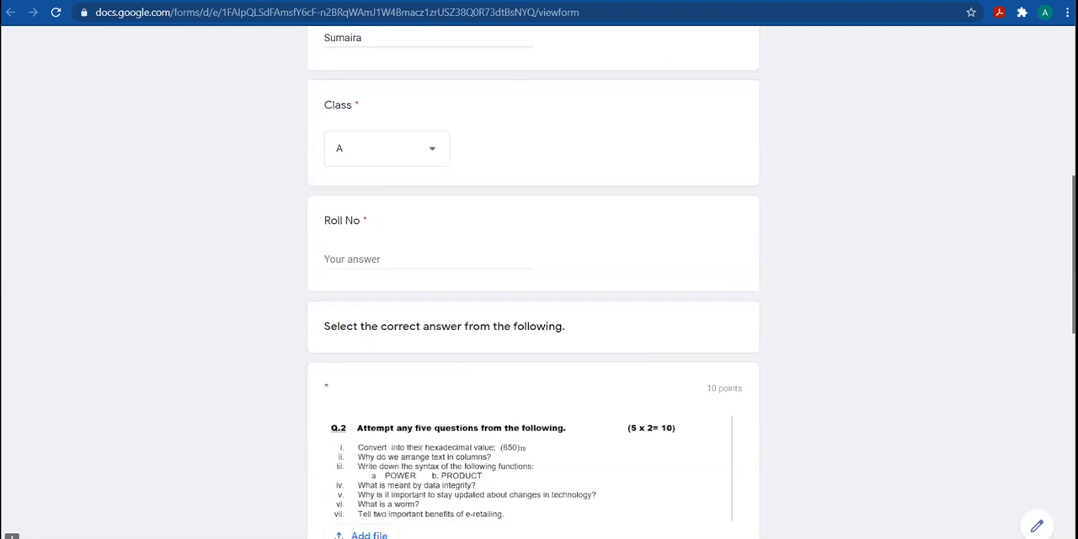
scroll(397, 220, "down", 1)
left_click(397, 220)
type("10")
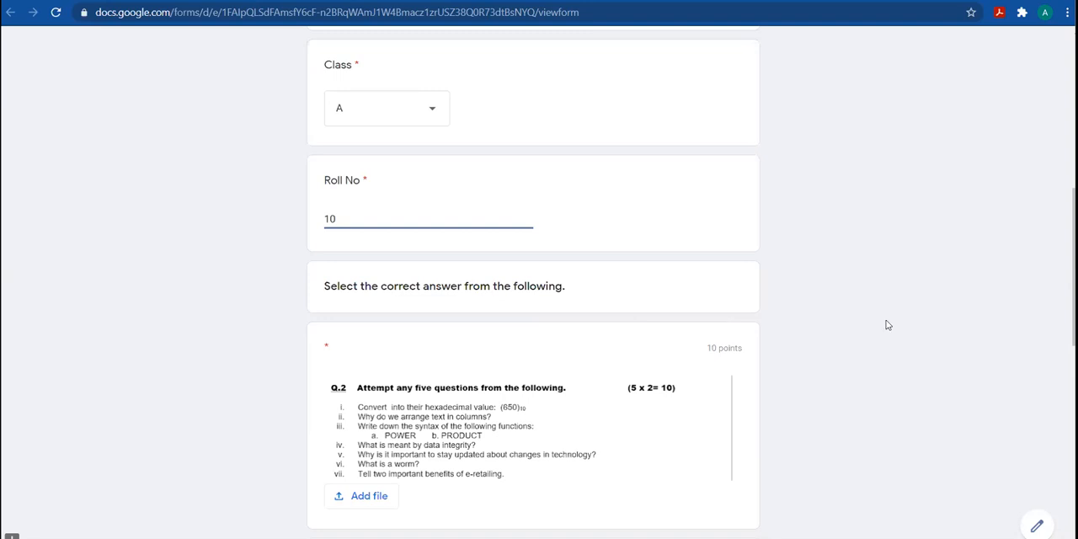
Answer the Tim Berners-Lee question with World wide web and the ATM question with Automated Teller Machine
left_click(1072, 268)
left_click_drag(1073, 267, 1072, 438)
left_click(331, 226)
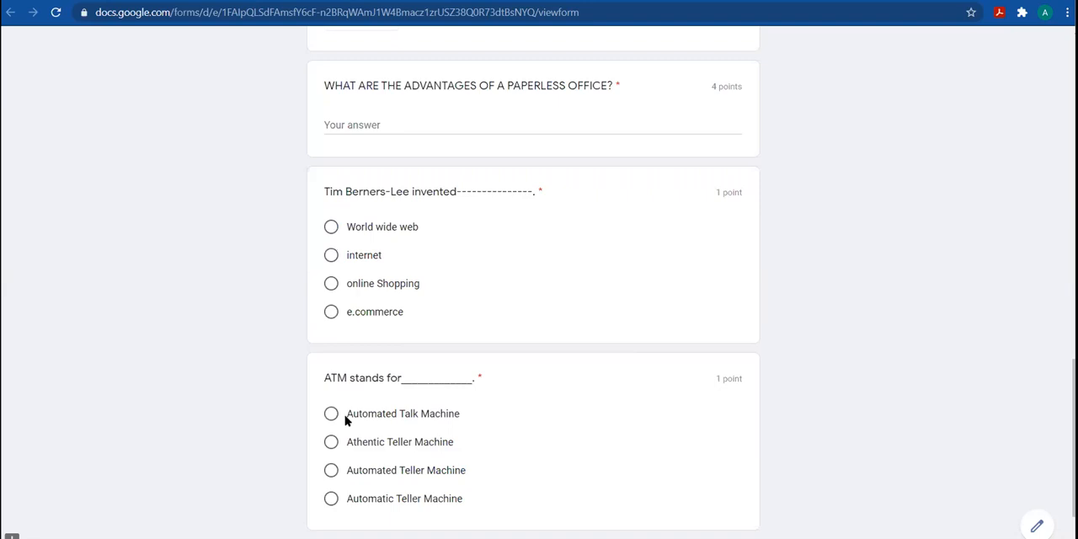
left_click(368, 467)
Upload 2021-03-29 (2).png and 2021-03-29 (4).png from the video content folder as the answer to question Q.2
scroll(532, 278, "up", 5)
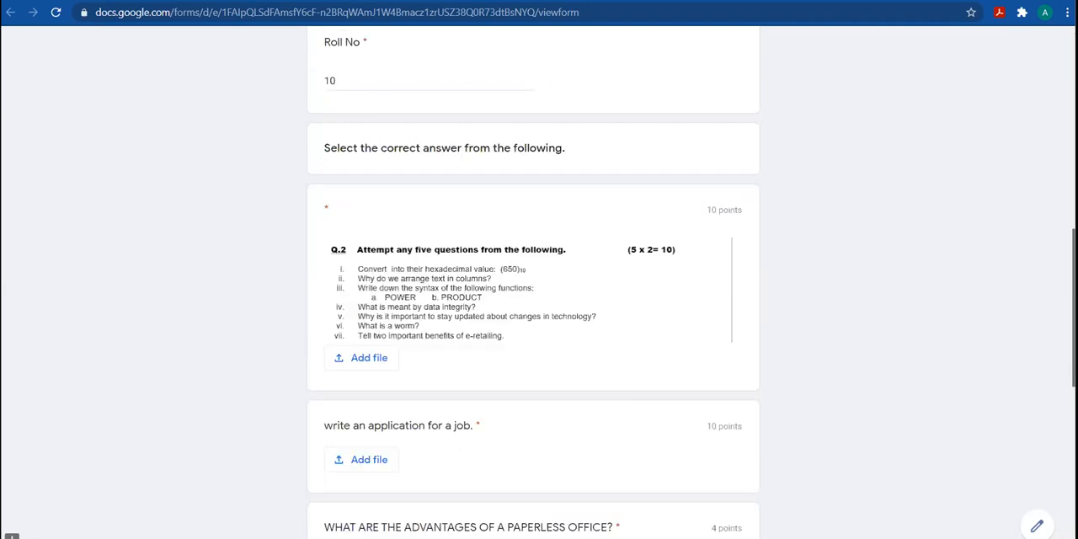
scroll(595, 221, "up", 1)
scroll(594, 219, "down", 2)
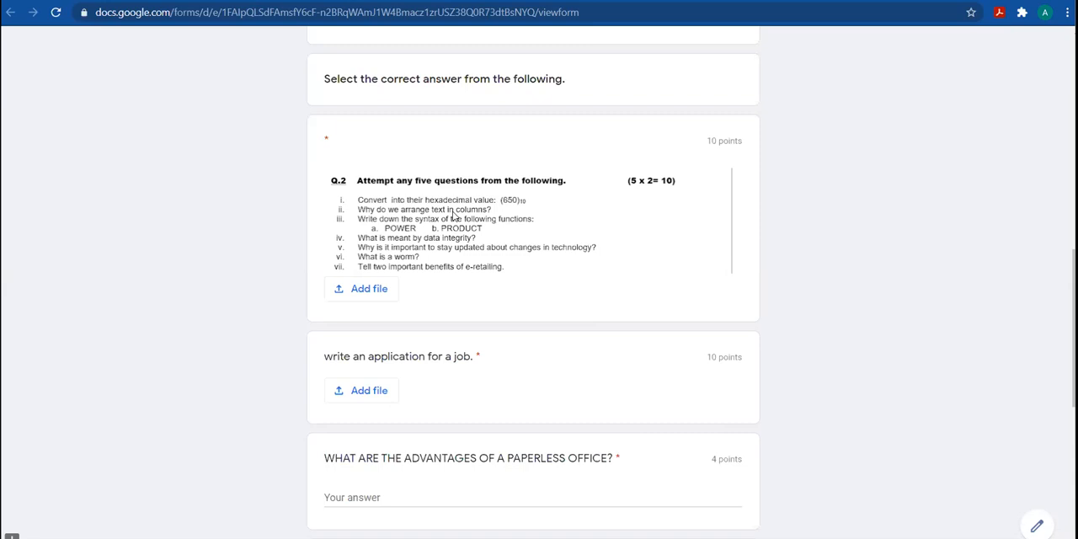
left_click(362, 289)
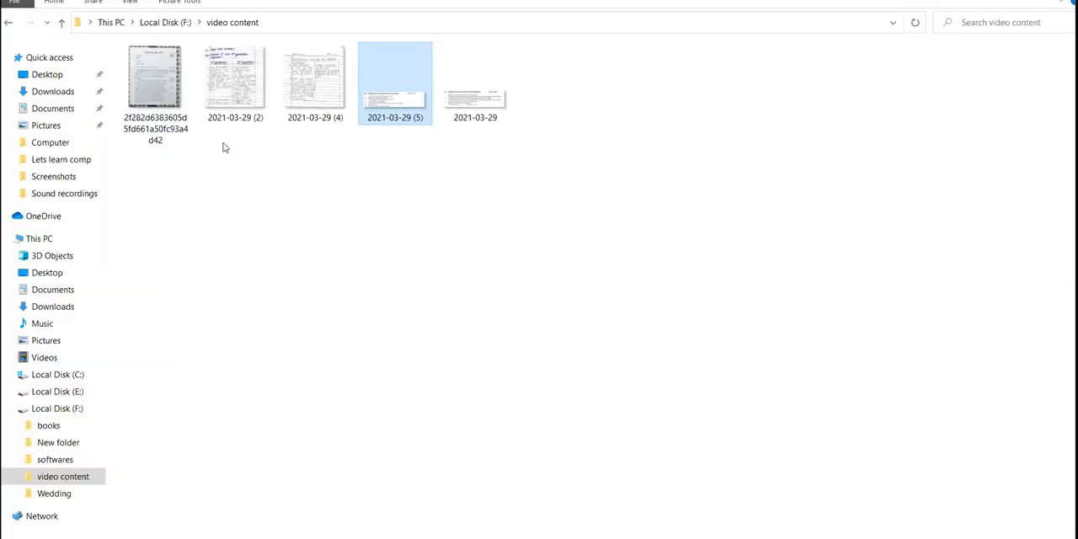
left_click(314, 86, "shift")
left_click_drag(313, 85, 442, 334)
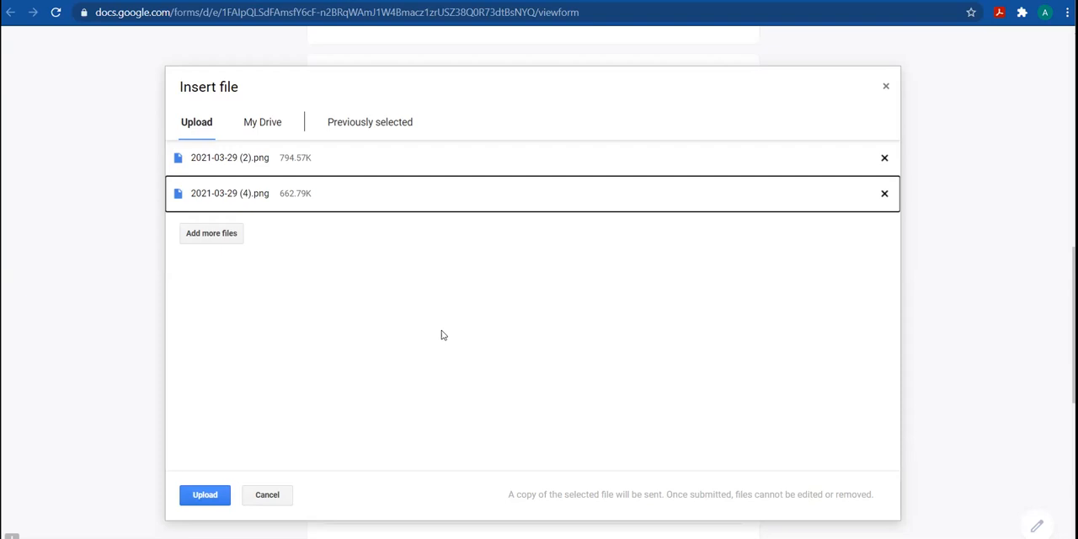
key("Return")
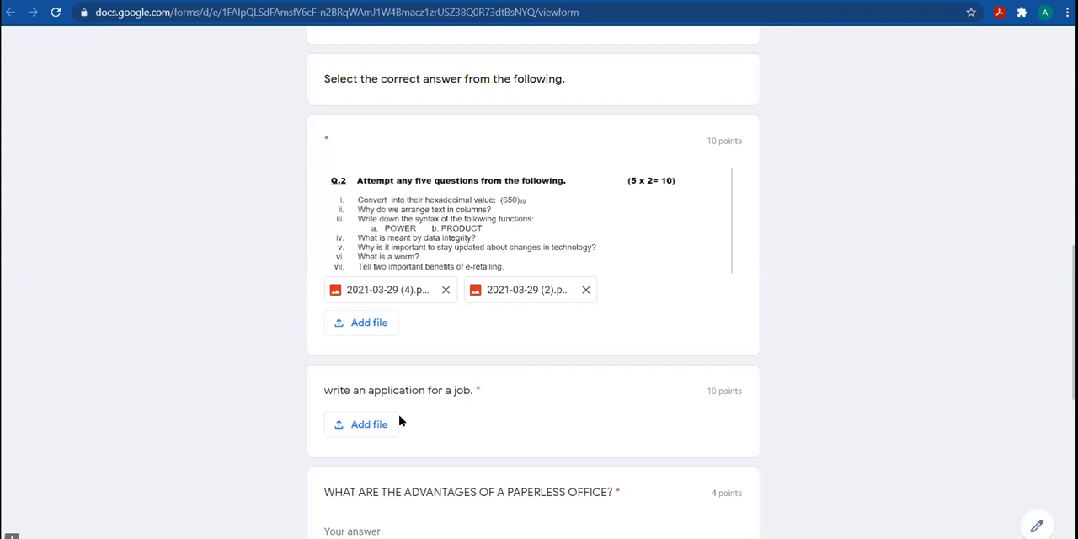
Upload the image whose name starts with 2f282d6383605d as the answer to the job application question
left_click(370, 424)
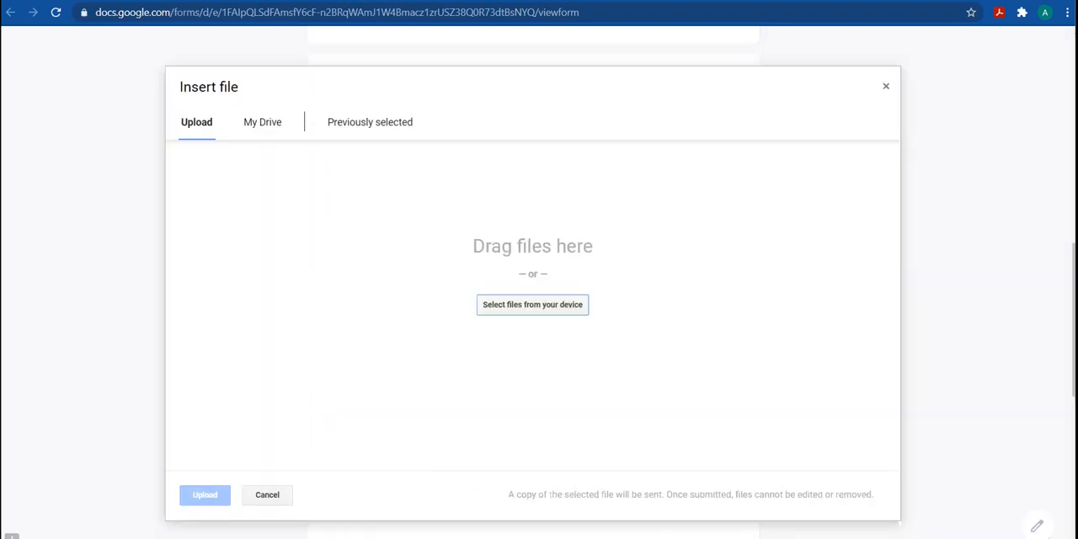
left_click_drag(177, 80, 412, 537)
left_click_drag(425, 328, 425, 328)
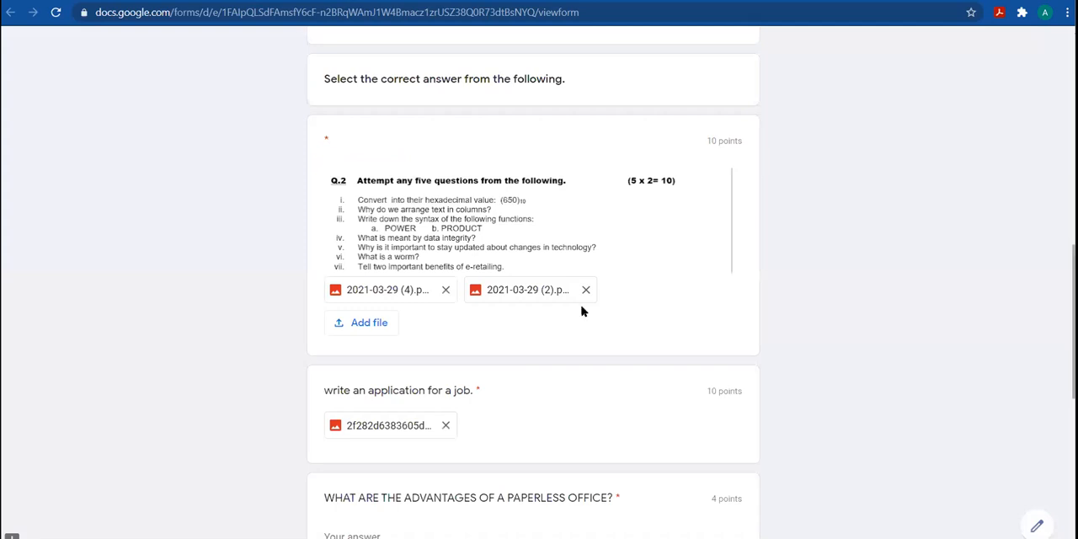
Copy the three-paragraph answer on the advantages of a paperless office from the Word document into the matching quiz question
scroll(581, 308, "down", 2)
left_click(417, 364)
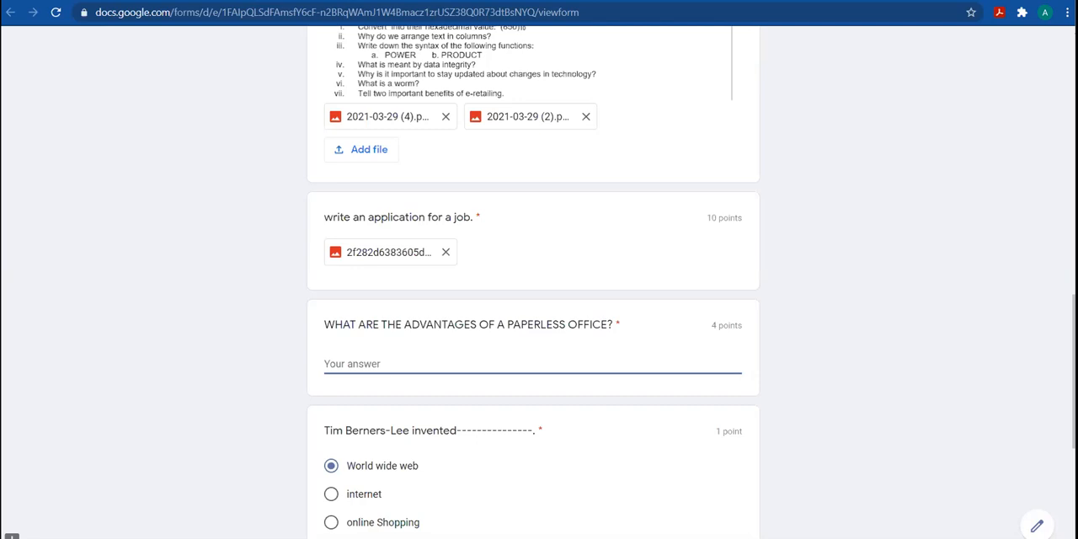
key("alt+Tab")
left_click(321, 228)
left_click_drag(367, 254, 628, 329)
key("ctrl+c")
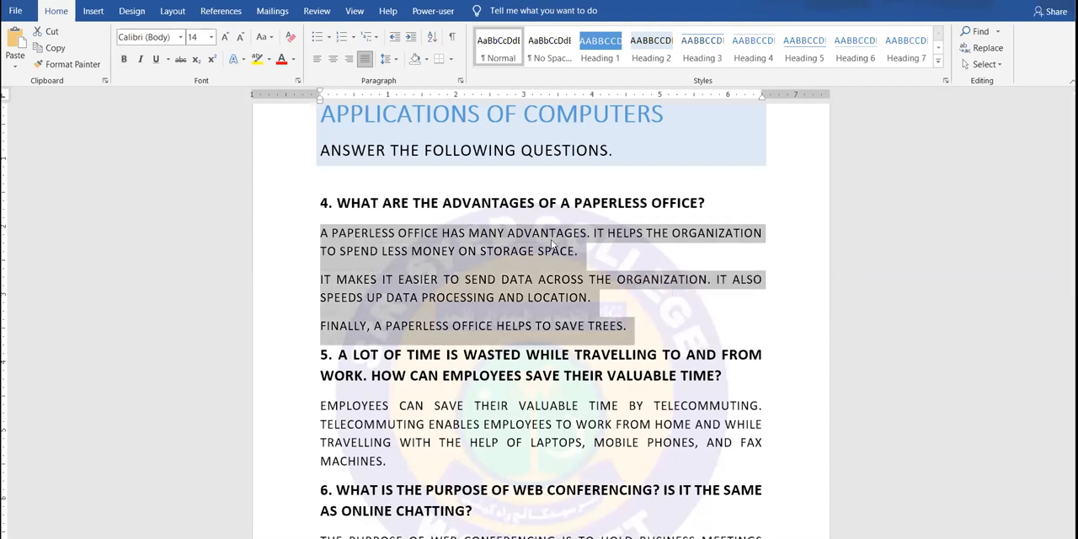
key("alt+Tab")
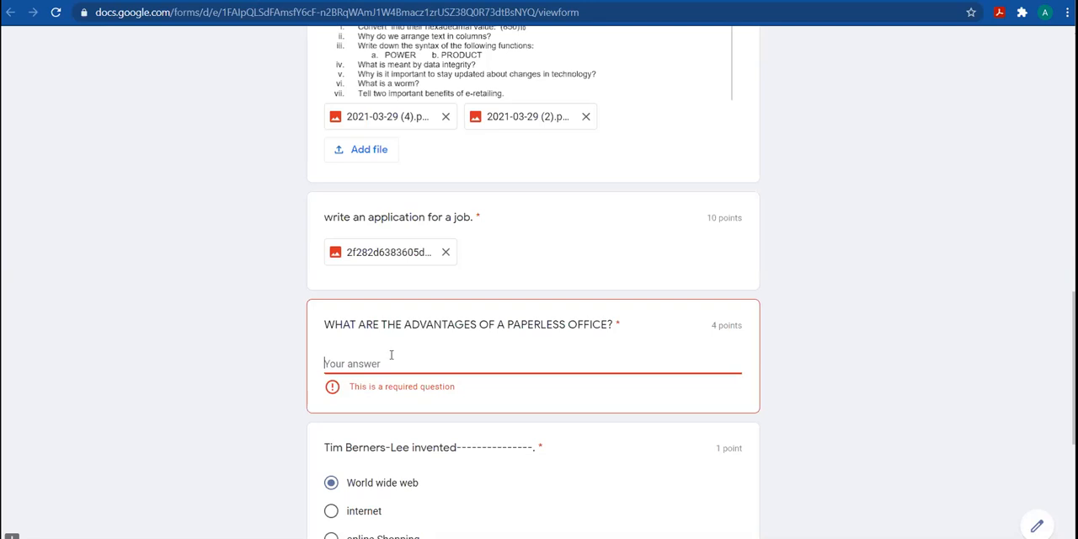
key("ctrl+v")
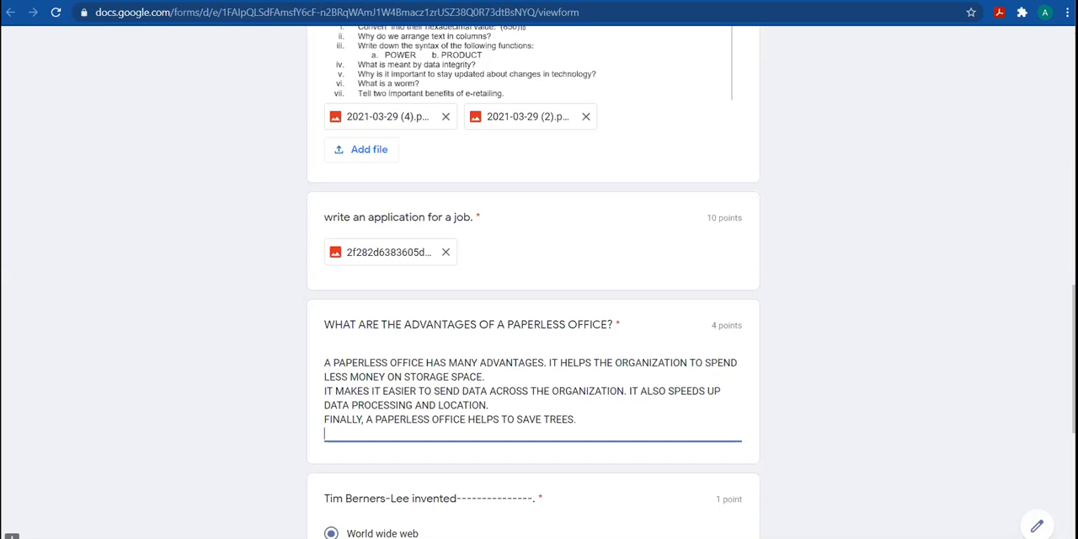
Check the completed answers down to the end of the form and submit the quiz
scroll(714, 249, "down", 1)
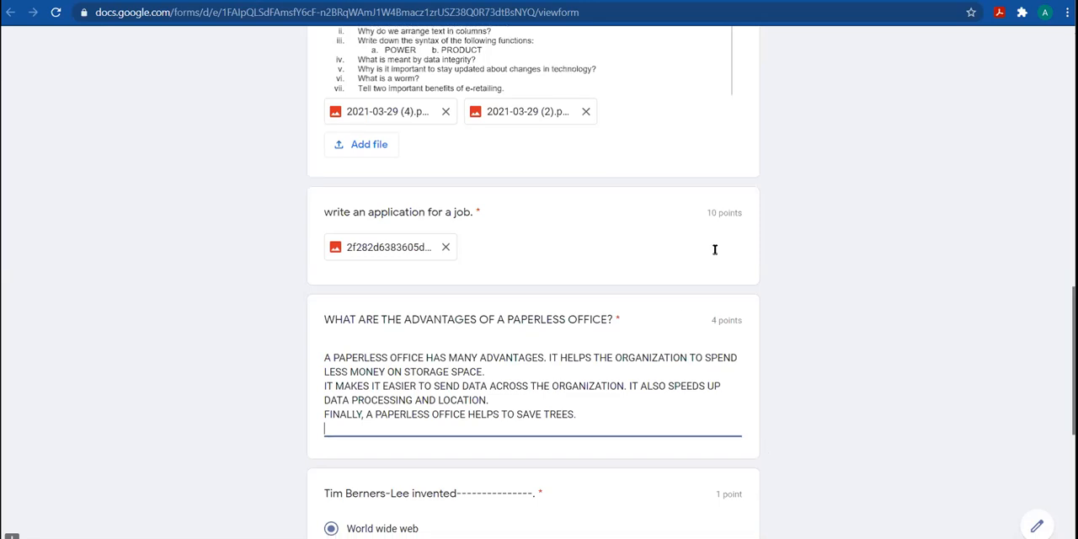
scroll(715, 249, "down", 2)
left_click(684, 317)
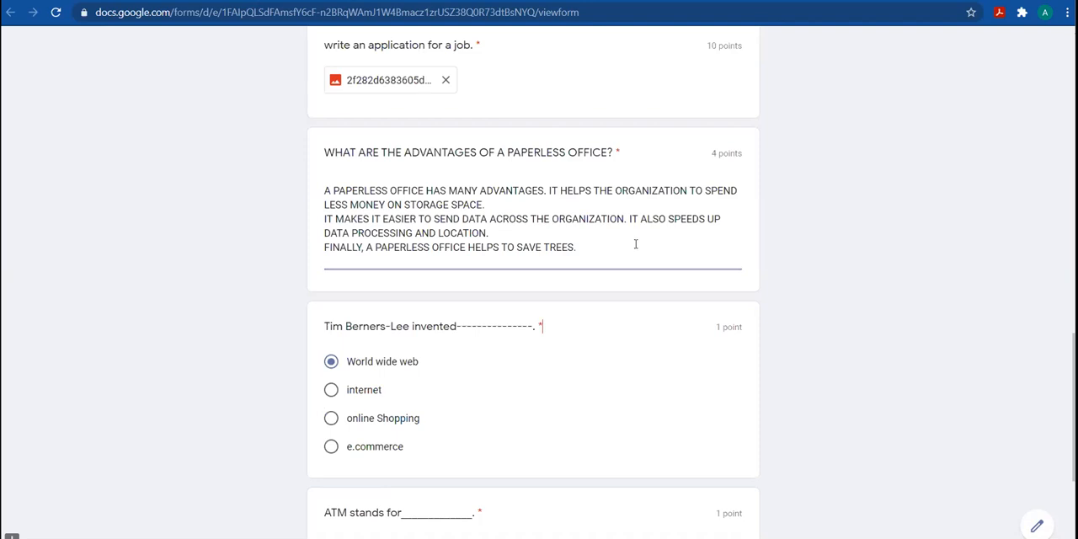
left_click(674, 280)
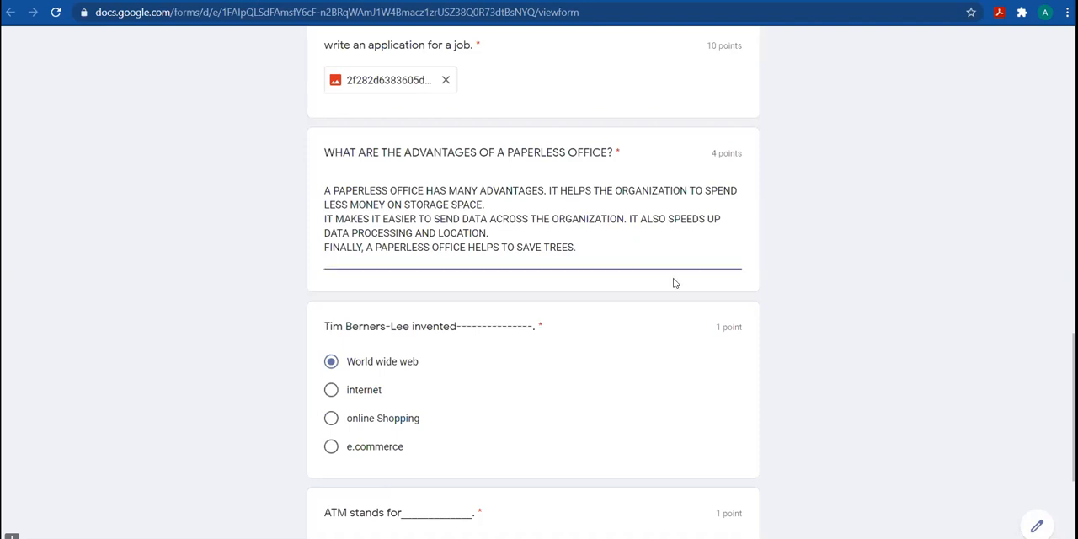
key("Return")
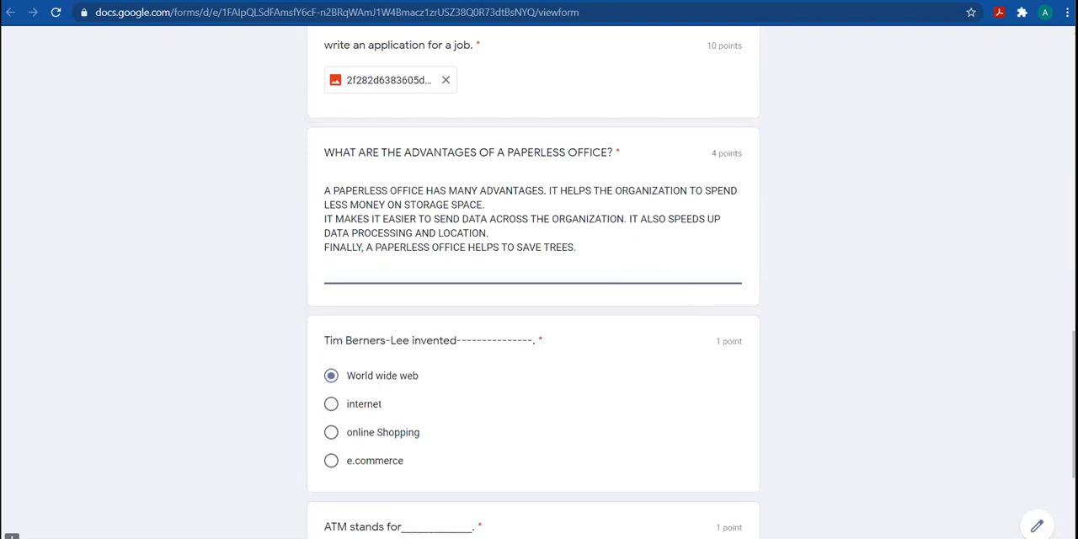
scroll(327, 472, "down", 3)
left_click(328, 447)
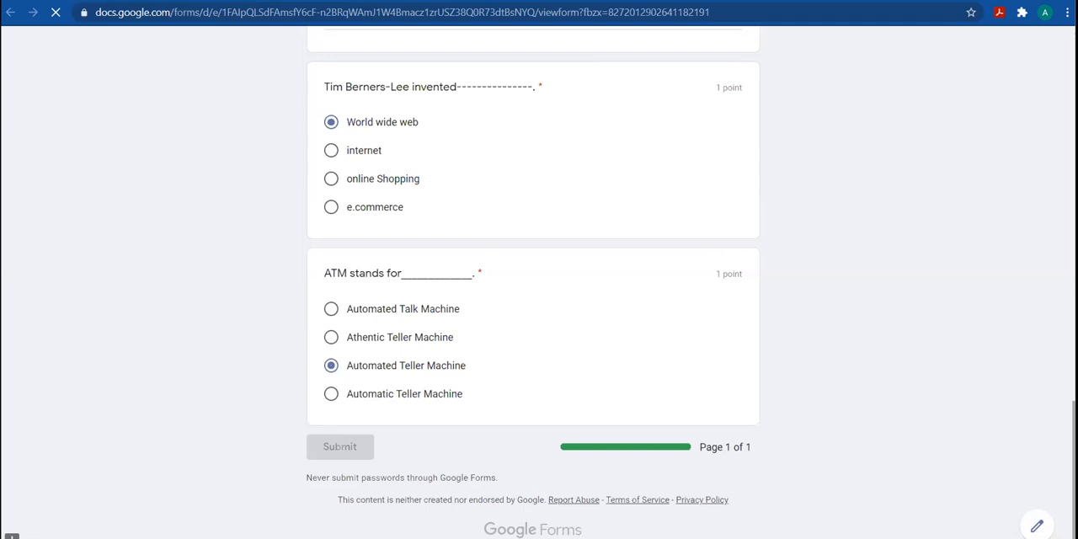
scroll(533, 282, "up", 5)
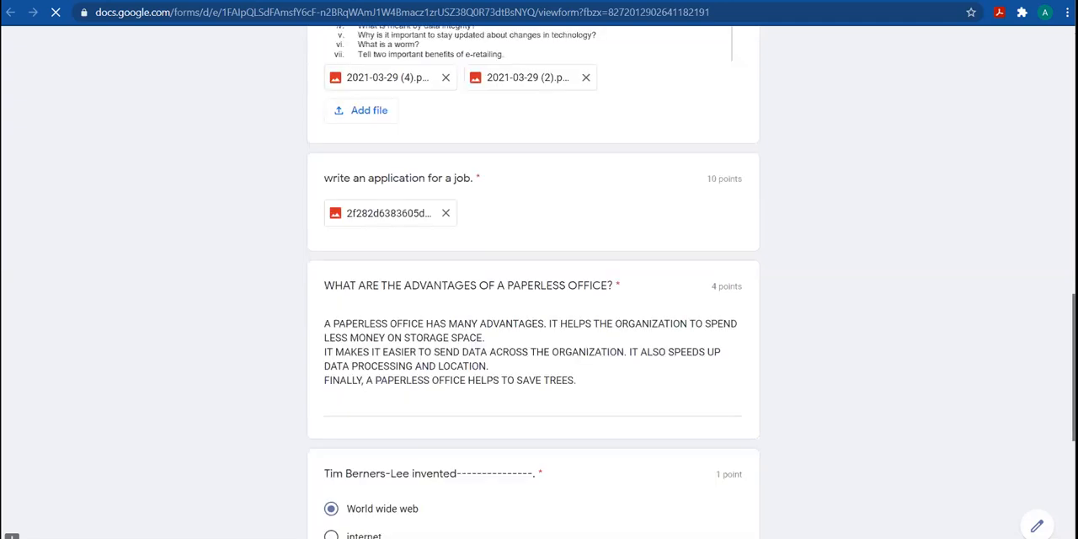
scroll(532, 282, "up", 1)
scroll(533, 282, "up", 3)
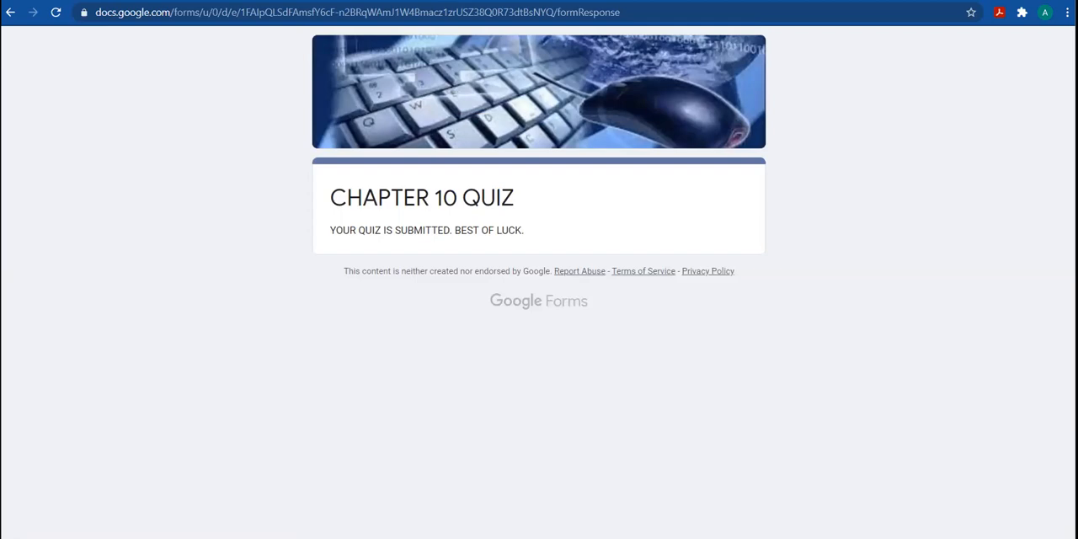
Return to the form editor and examine the response summary, including the insights, scores and answers to each question
key("ctrl+shift+Tab")
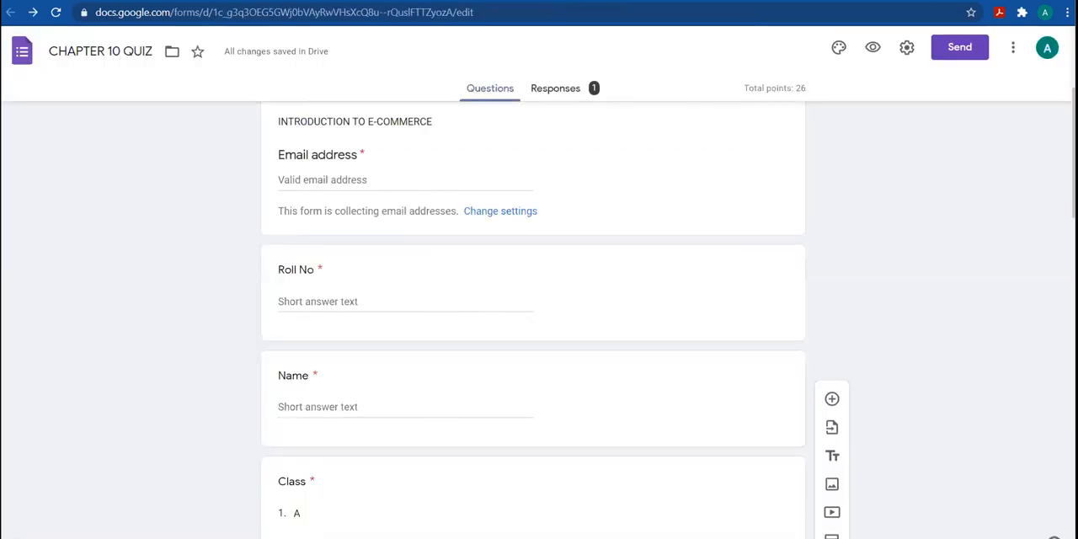
left_click(561, 89)
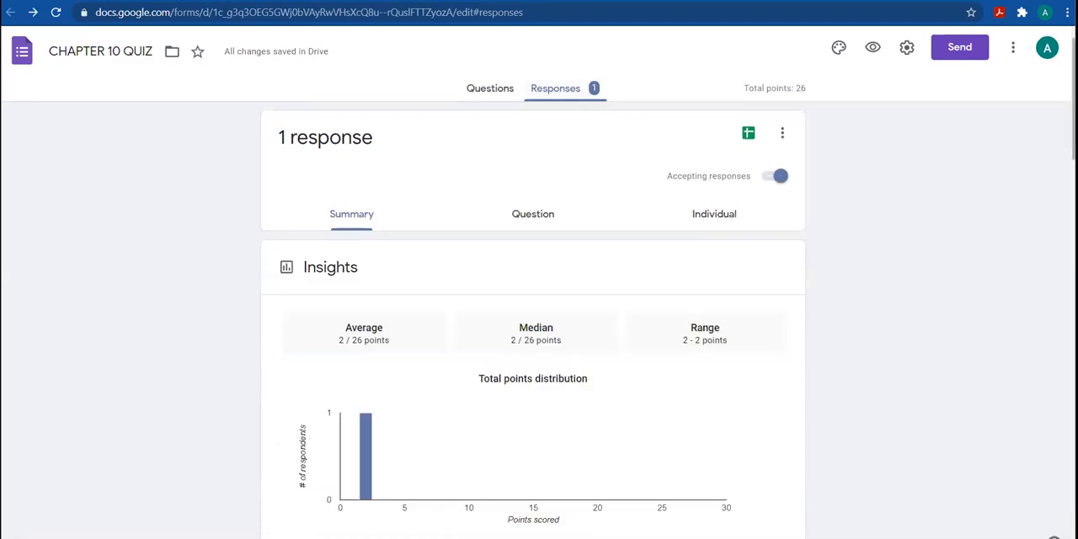
scroll(532, 319, "down", 3)
scroll(589, 265, "down", 2)
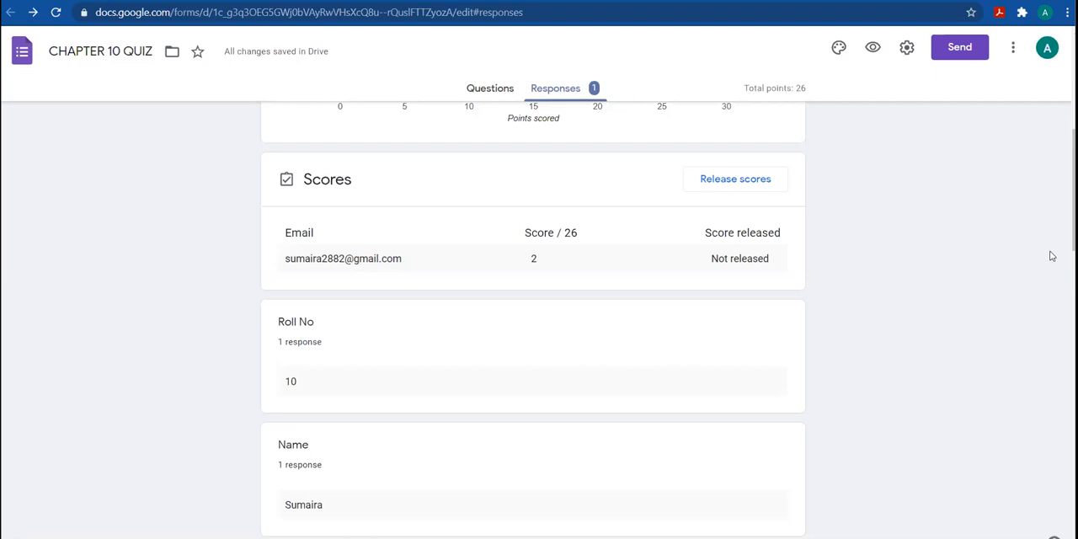
scroll(533, 320, "down", 3)
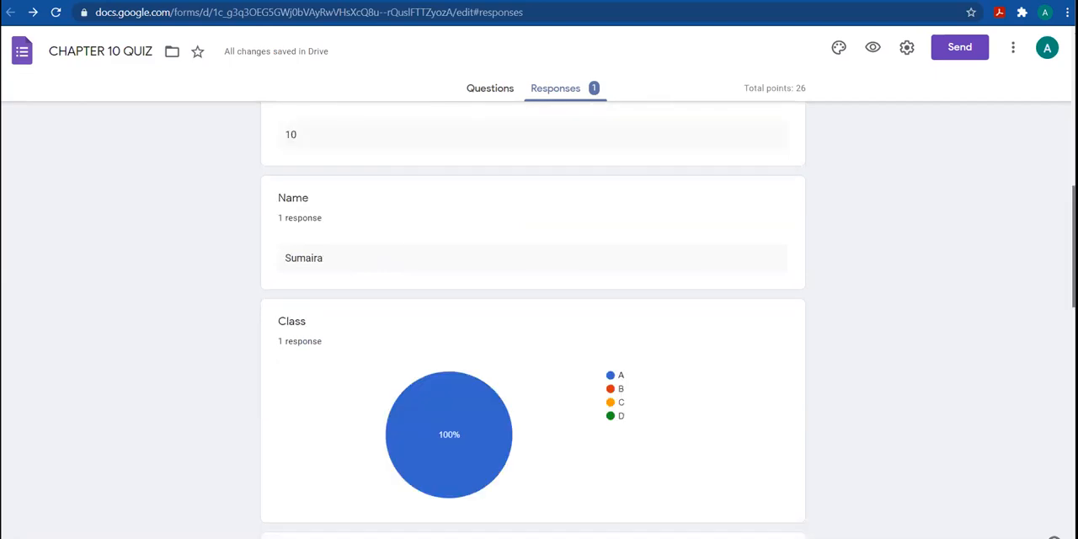
scroll(533, 320, "down", 6)
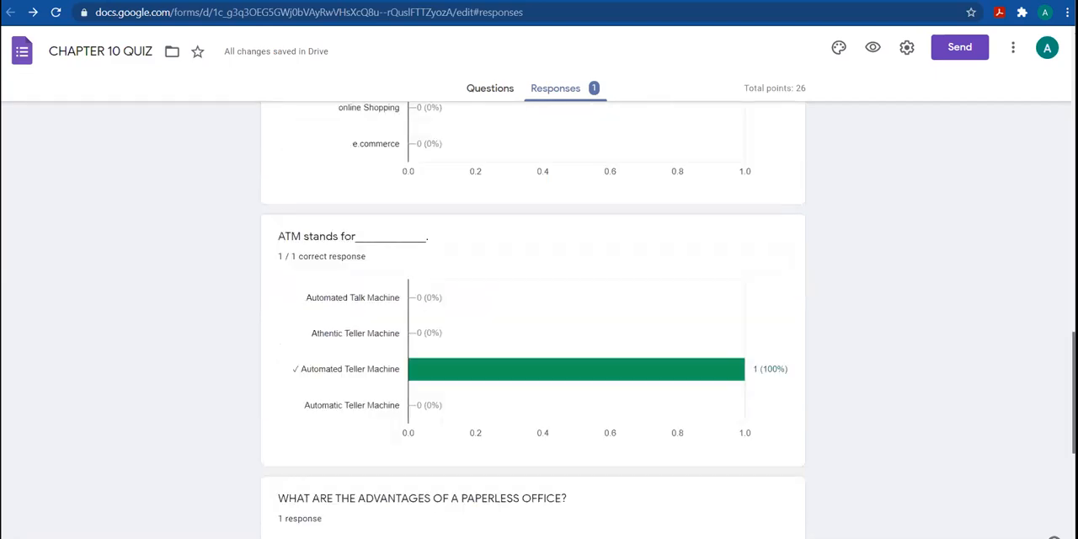
scroll(533, 320, "up", 10)
scroll(591, 151, "up", 3)
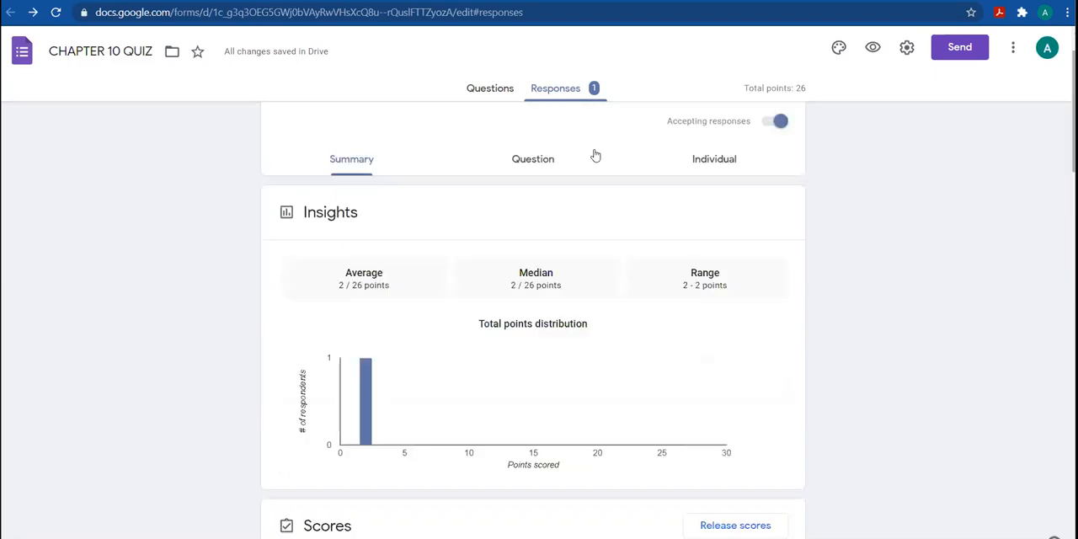
Show the responses by question for the advantages of a paperless office and give the answer 4 points
left_click(548, 161)
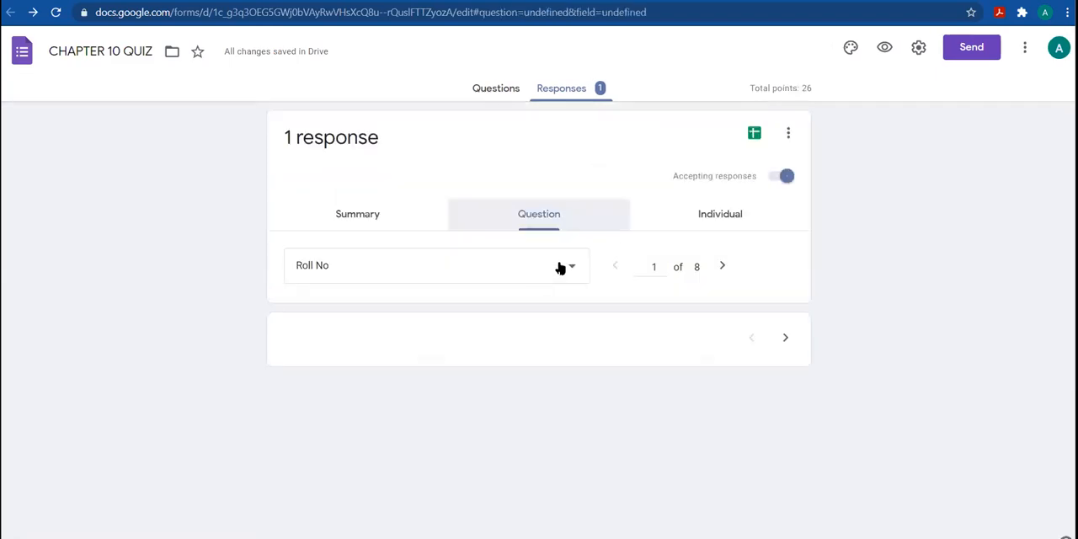
left_click(560, 268)
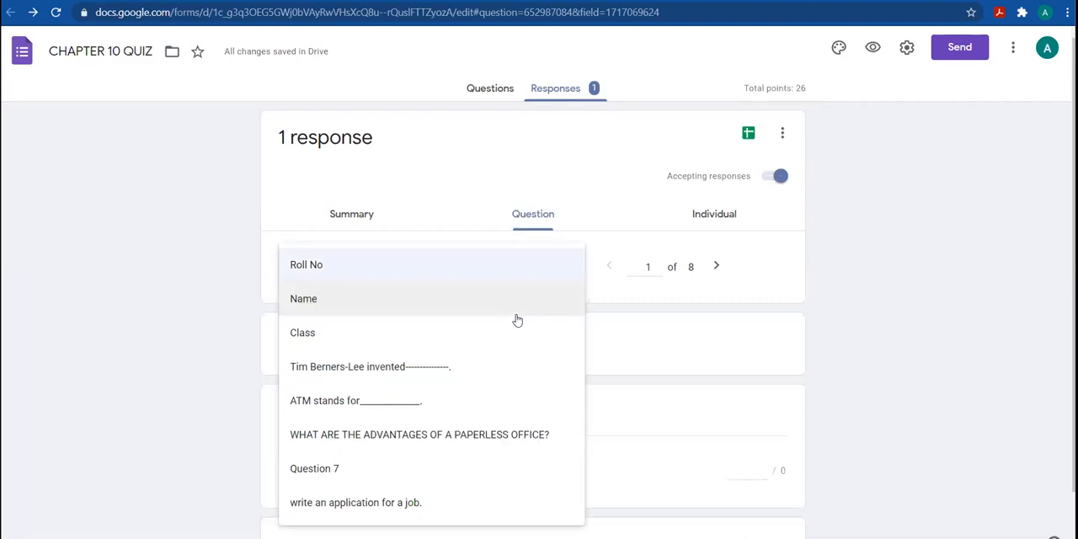
left_click(436, 433)
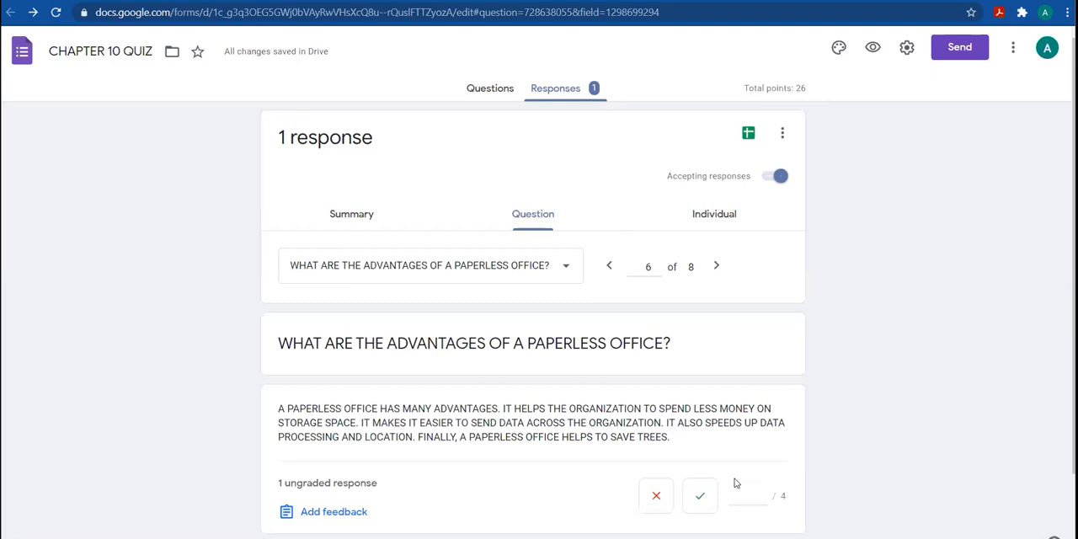
left_click(703, 497)
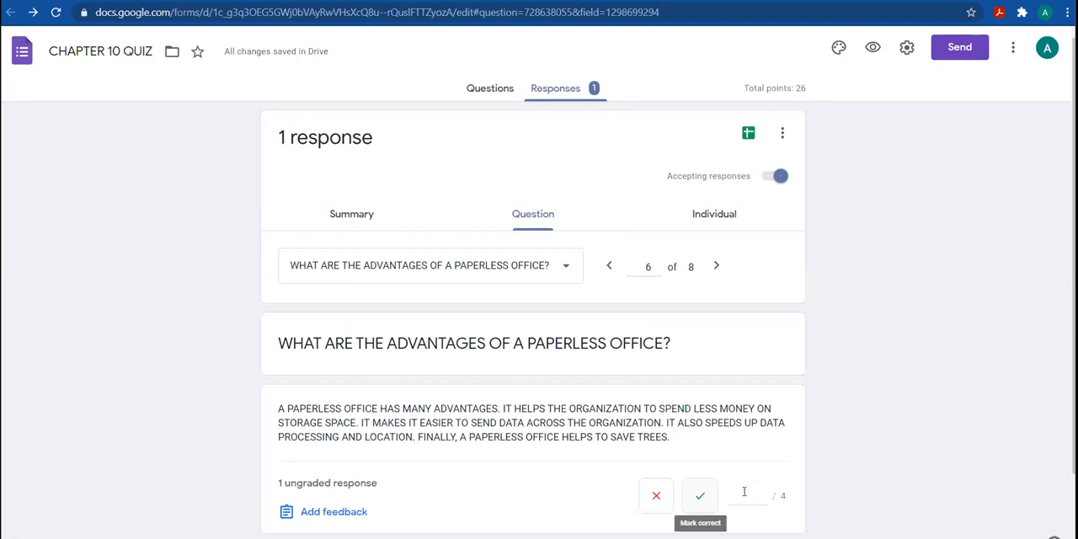
left_click(763, 499)
left_click(762, 499)
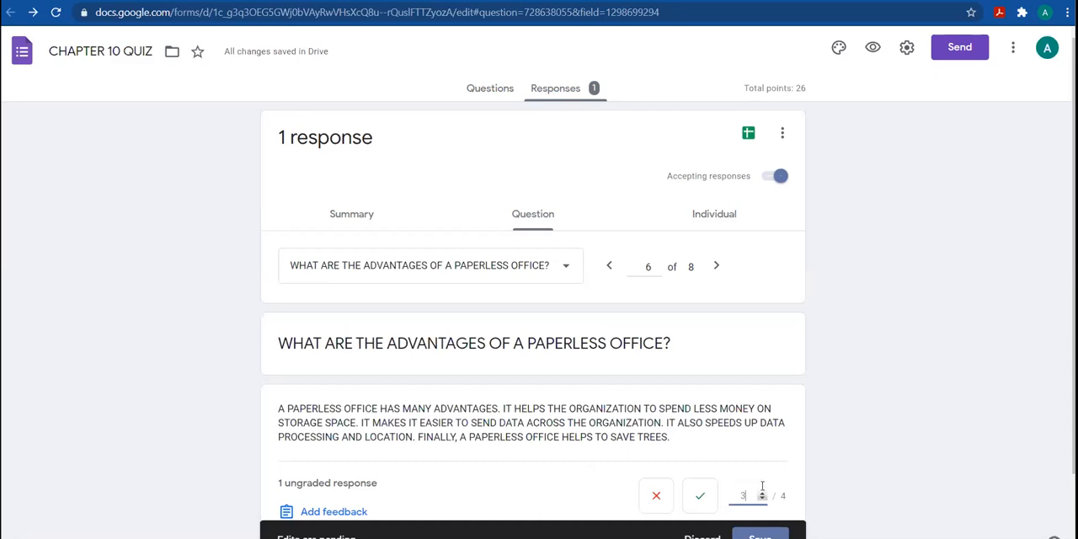
left_click(761, 493)
left_click(762, 494)
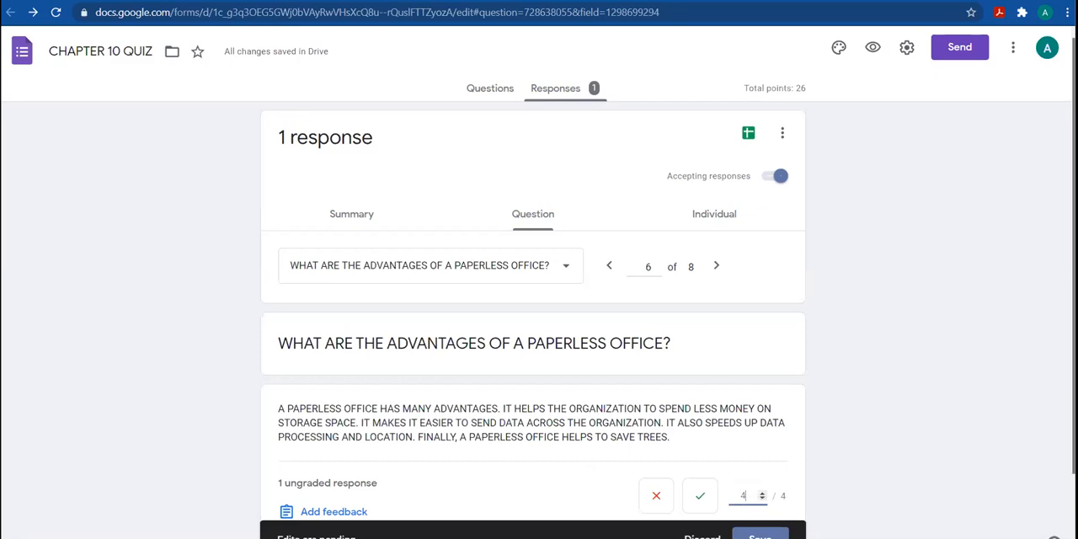
Mark the answer on the advantages of a paperless office as correct
scroll(533, 337, "down", 1)
scroll(533, 336, "up", 1)
scroll(533, 336, "down", 1)
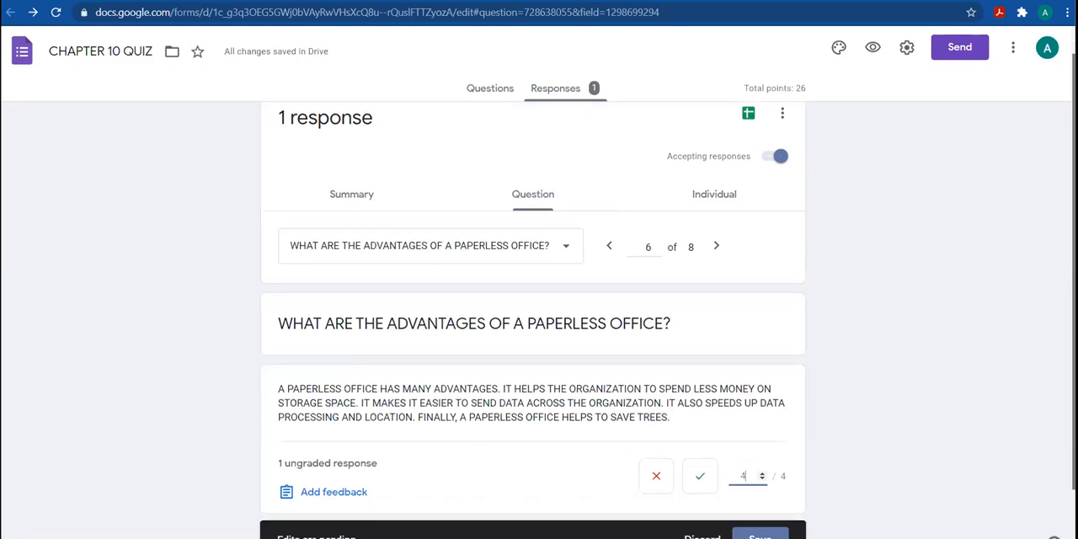
scroll(533, 337, "down", 1)
scroll(533, 336, "up", 1)
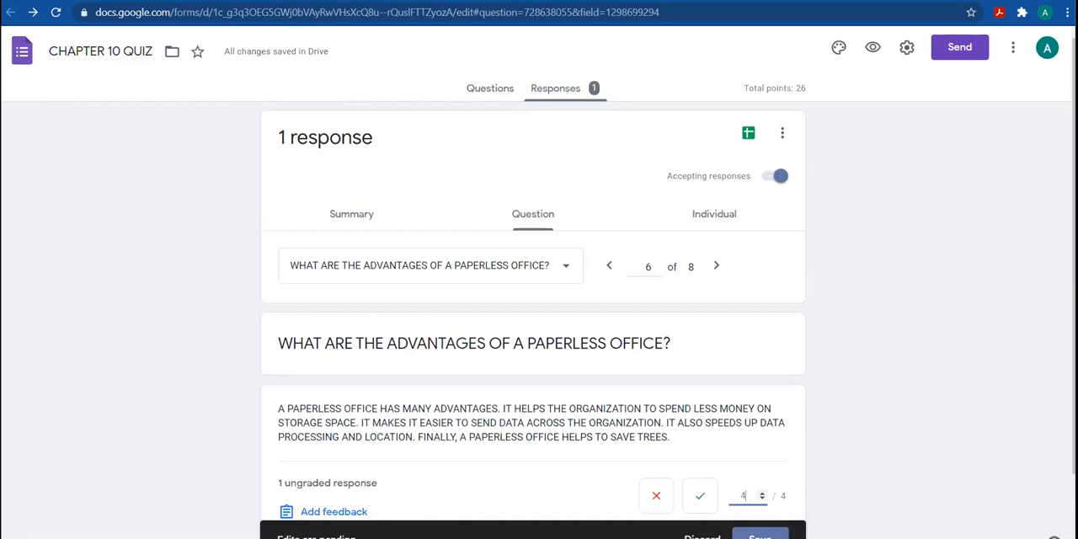
scroll(533, 336, "down", 1)
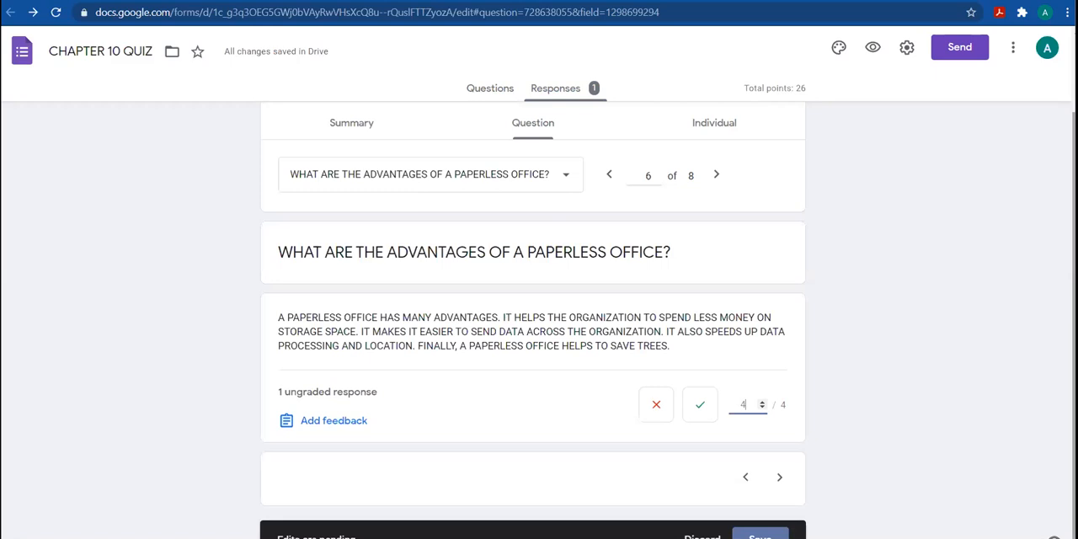
left_click(698, 405)
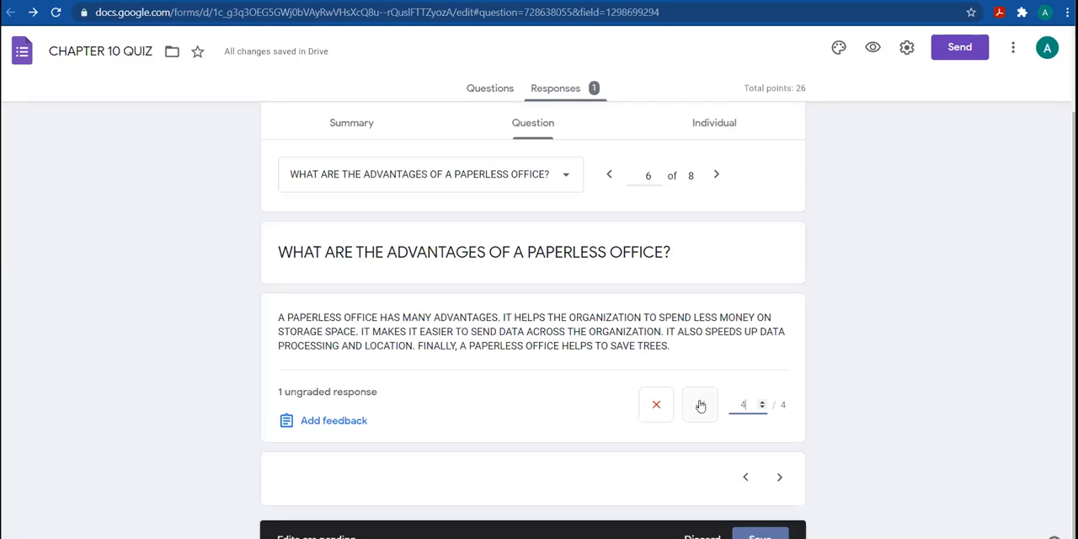
Try to switch to Question 7, but stay on the page and save the pending grade for the paperless office answer
left_click(567, 179)
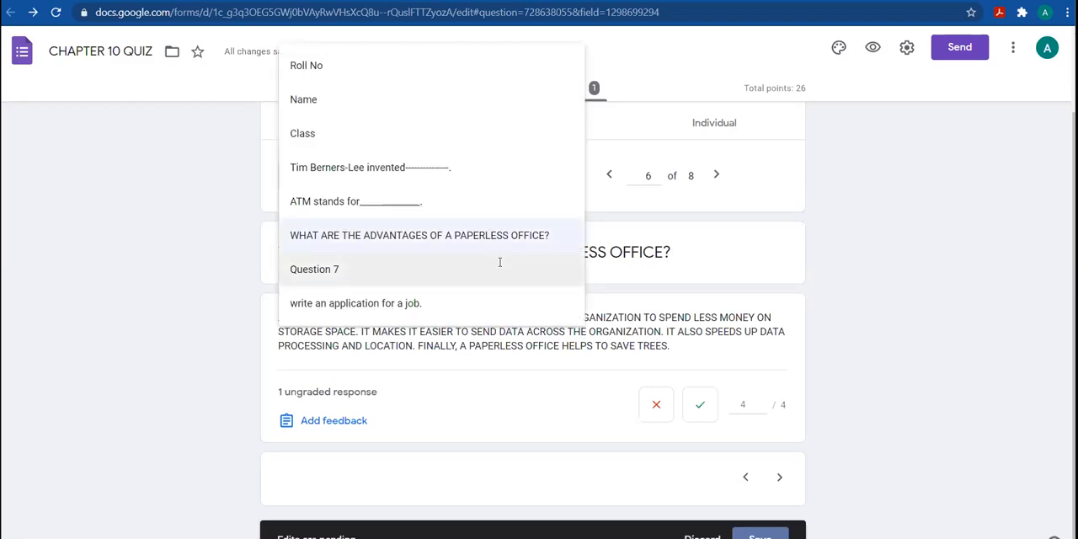
left_click(500, 268)
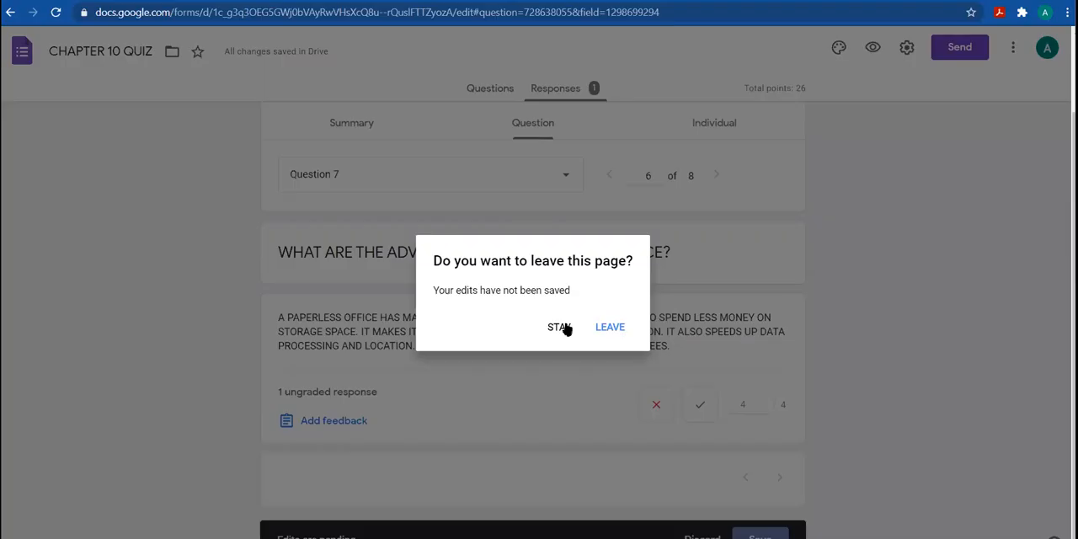
left_click(566, 328)
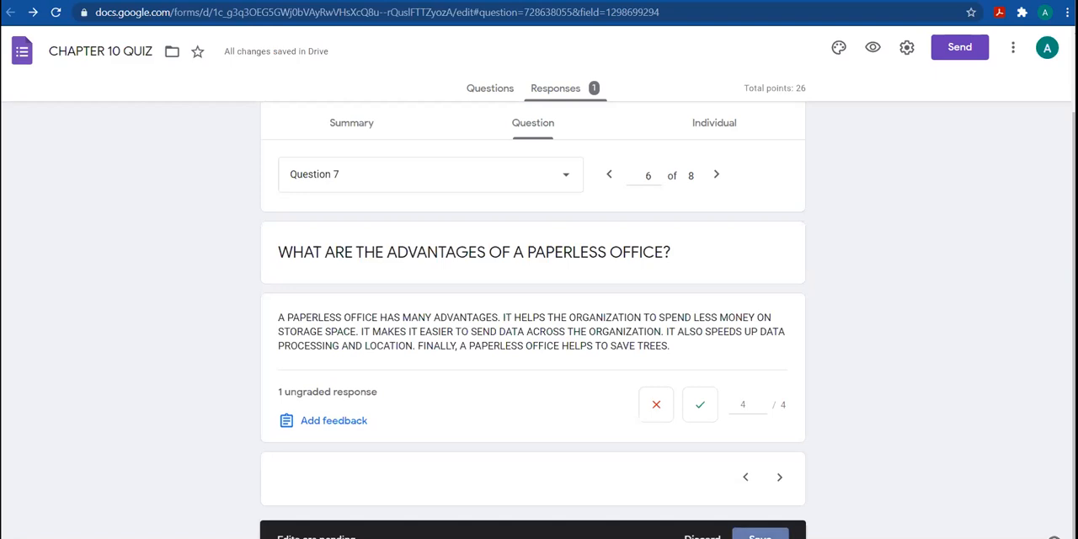
left_click(760, 536)
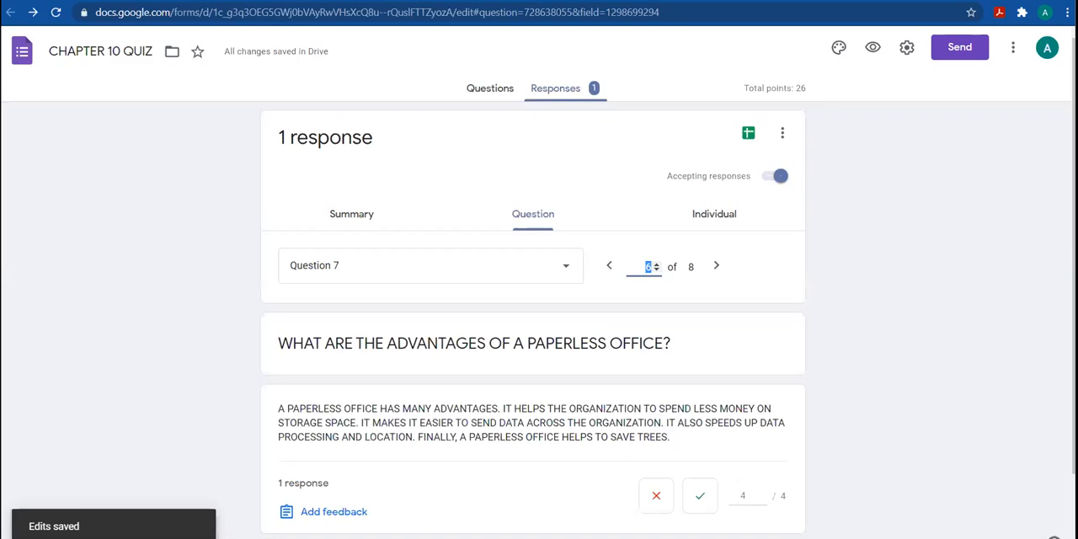
scroll(533, 337, "down", 1)
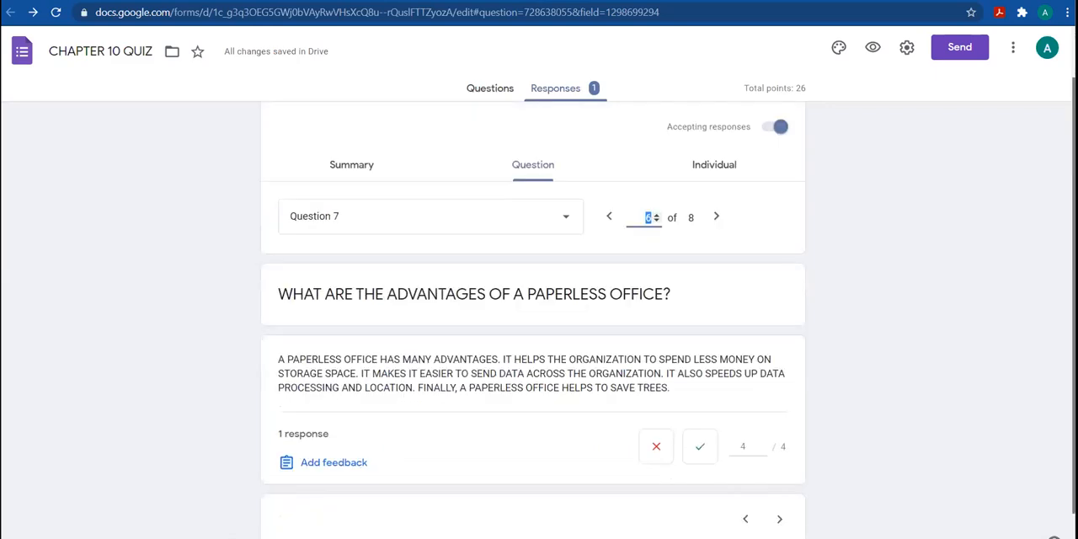
scroll(695, 182, "down", 1)
scroll(694, 183, "up", 2)
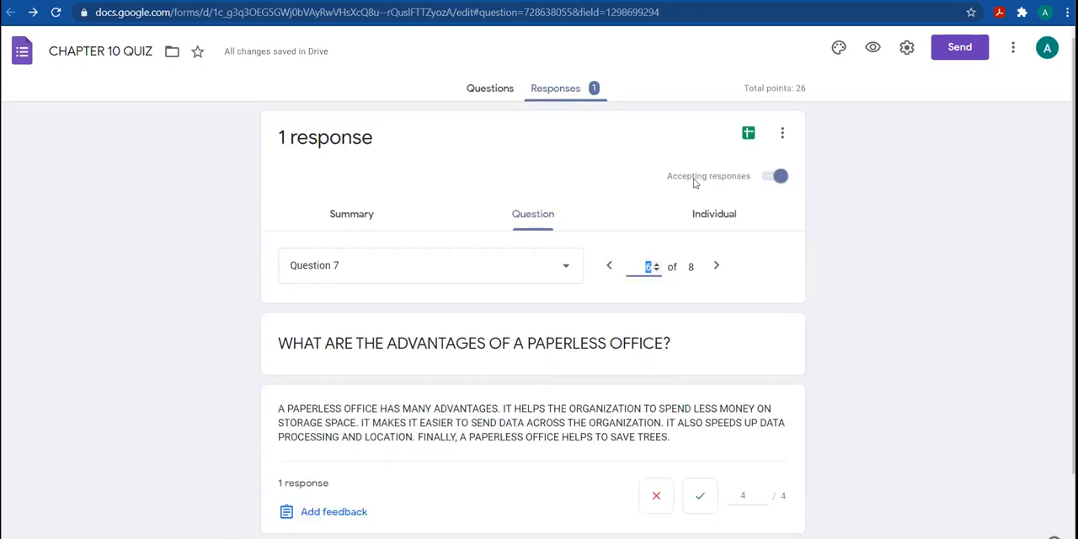
Show the individual response and go through its answers and scores down to the files uploaded for Q.2
left_click(713, 214)
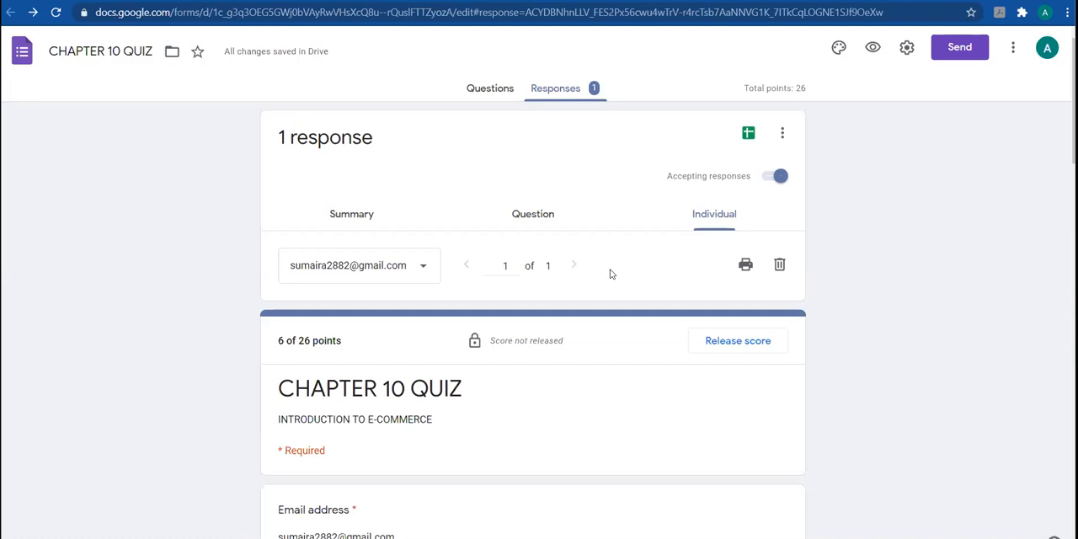
scroll(532, 320, "down", 1)
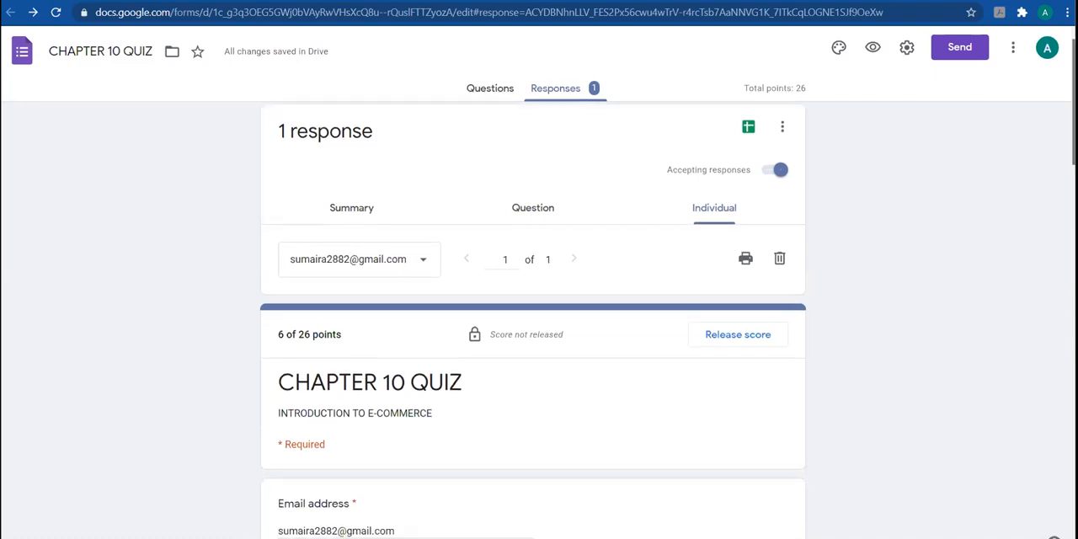
scroll(532, 320, "down", 6)
scroll(532, 320, "down", 7)
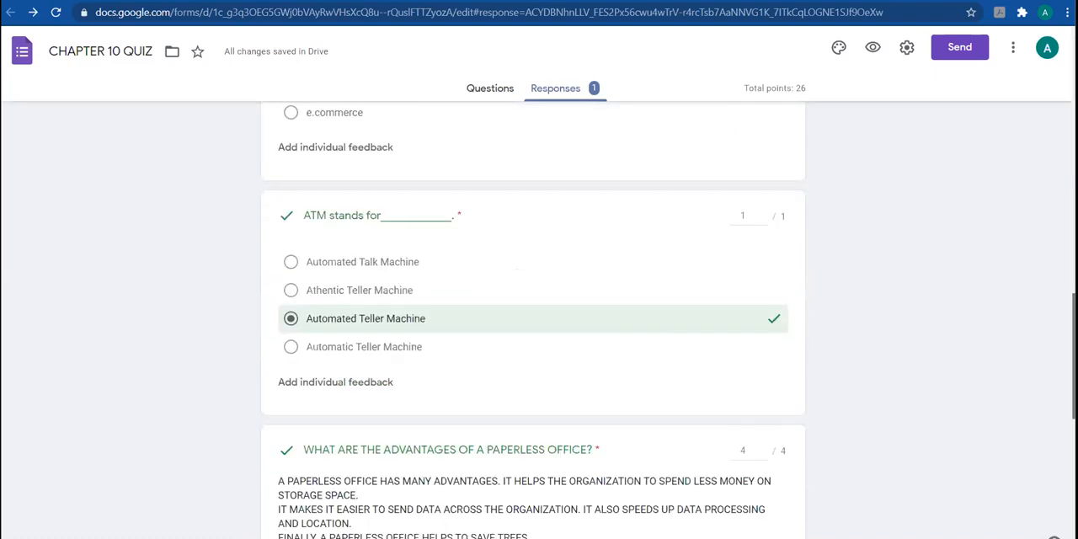
scroll(421, 270, "down", 5)
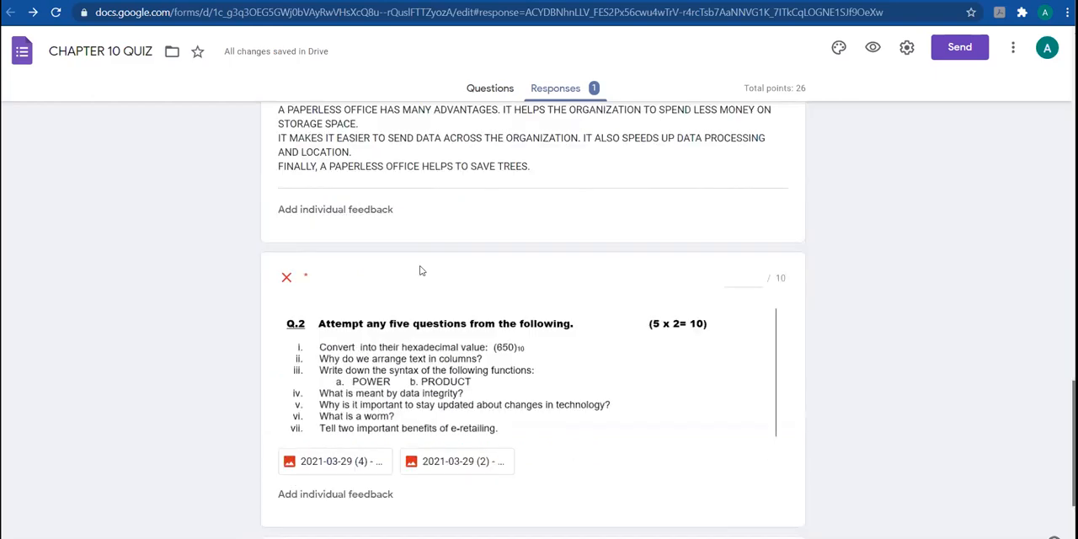
View both images uploaded for Q.2, 2021-03-29 (4) and 2021-03-29 (2), and return to the individual response
left_click(351, 462)
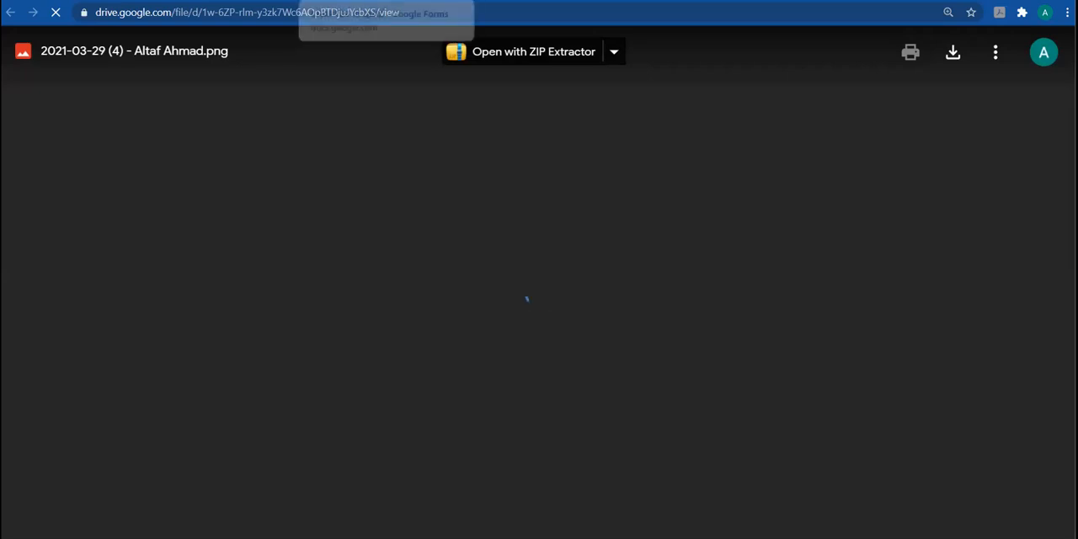
left_click(371, 1)
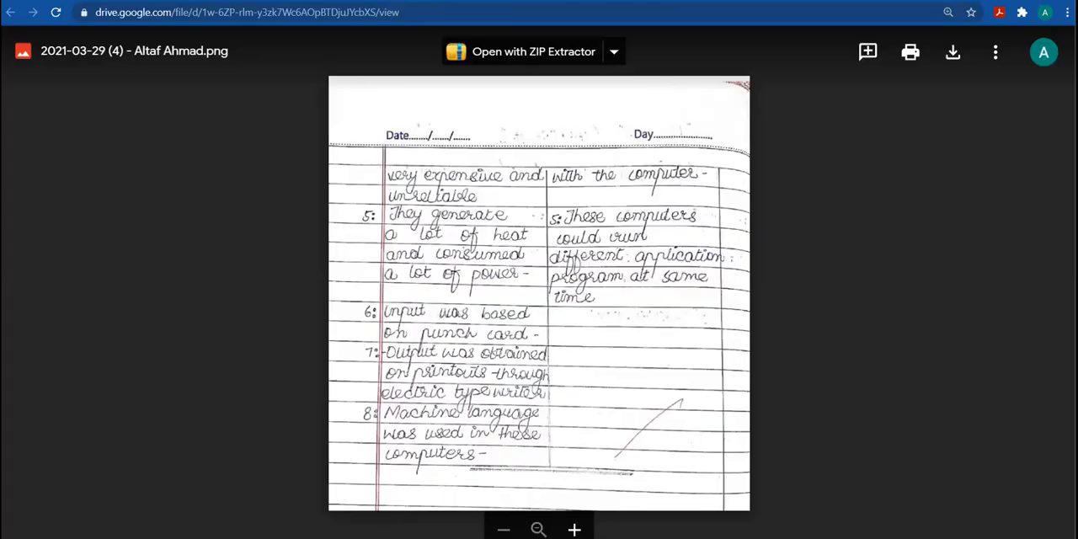
key("Escape")
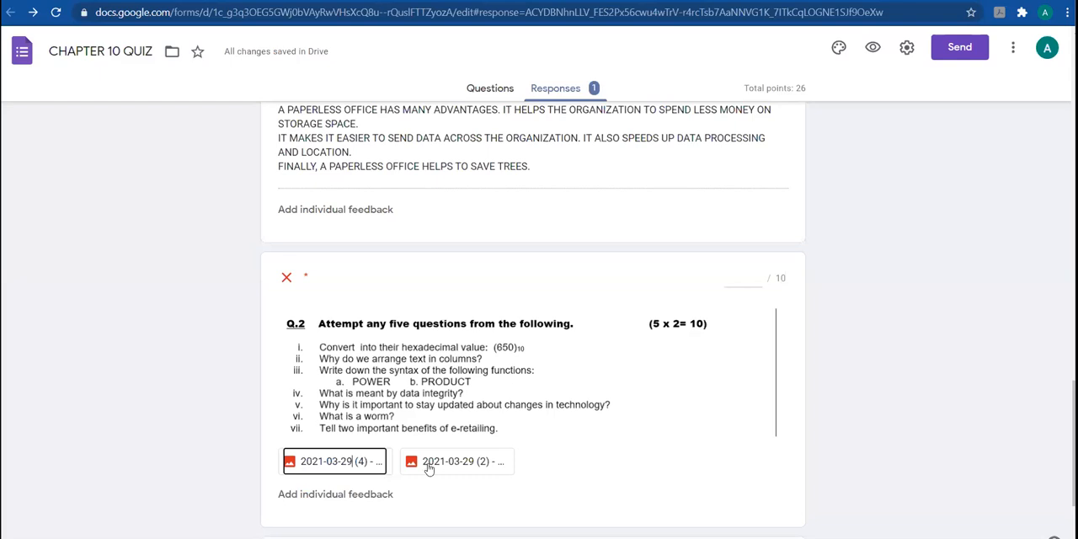
left_click(428, 463)
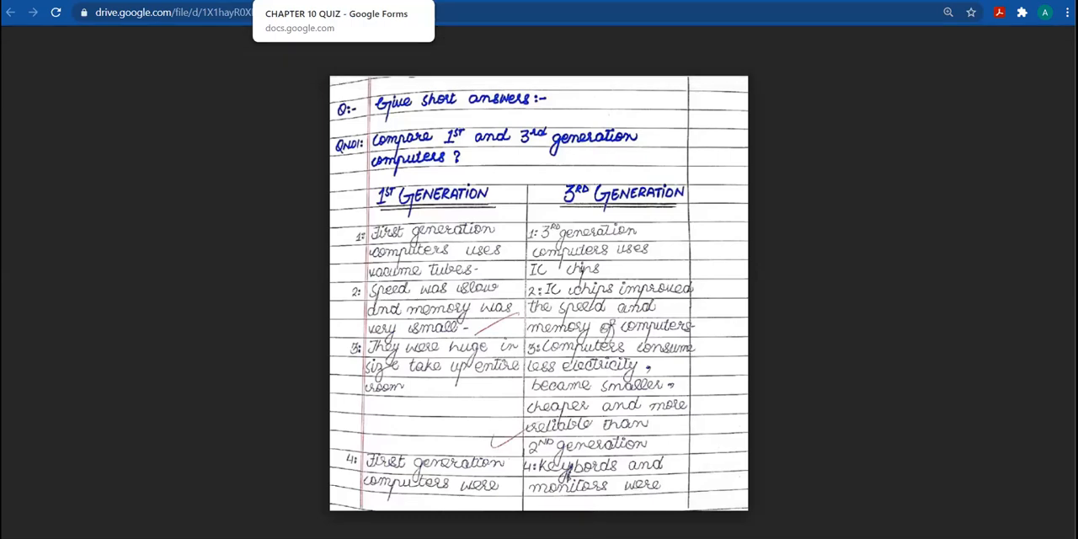
key("ctrl+w")
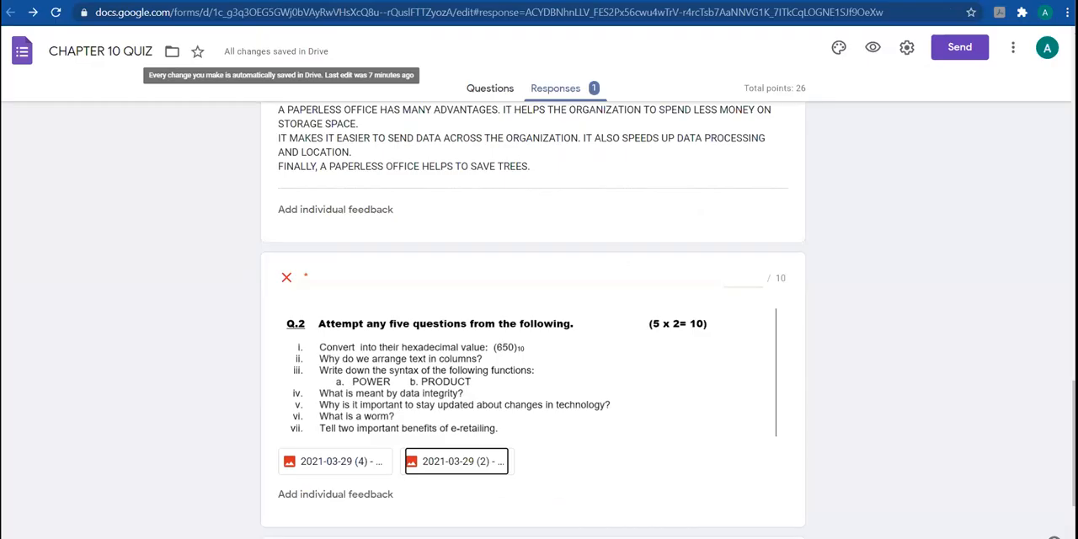
Give the uploaded Q.2 answer 7 out of 10 points in the individual response
scroll(745, 117, "down", 1)
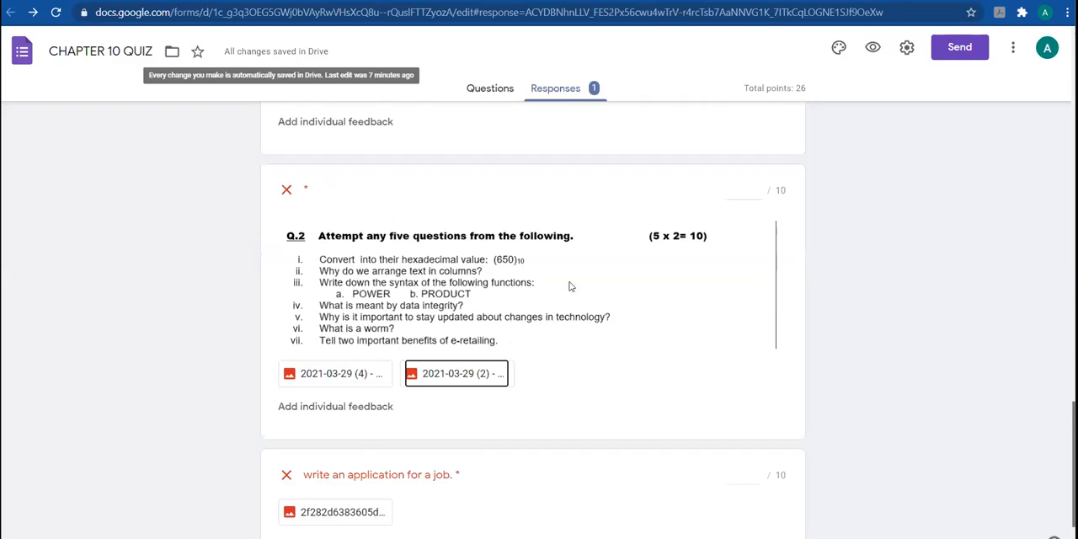
scroll(744, 117, "down", 1)
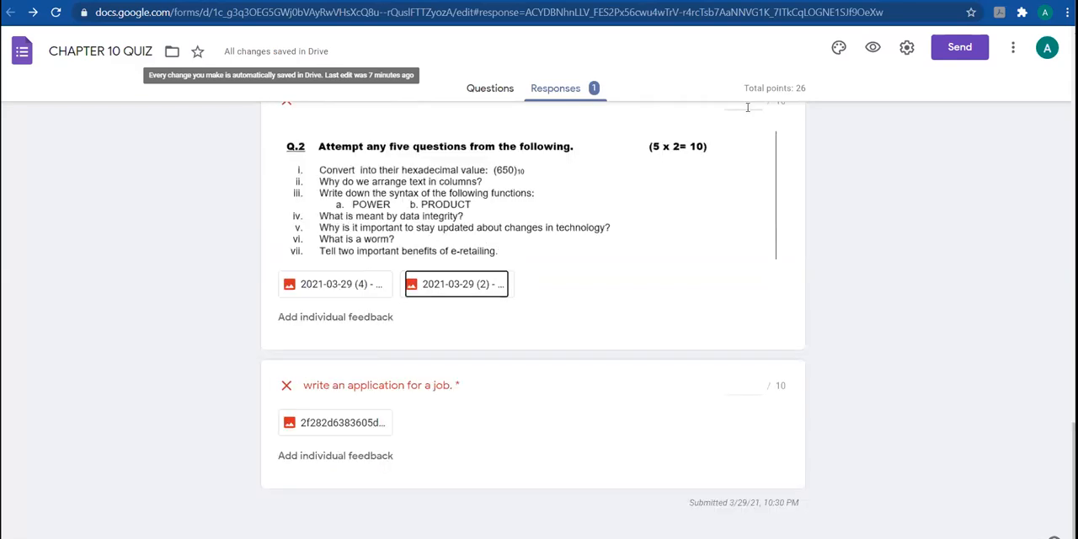
left_click(747, 106)
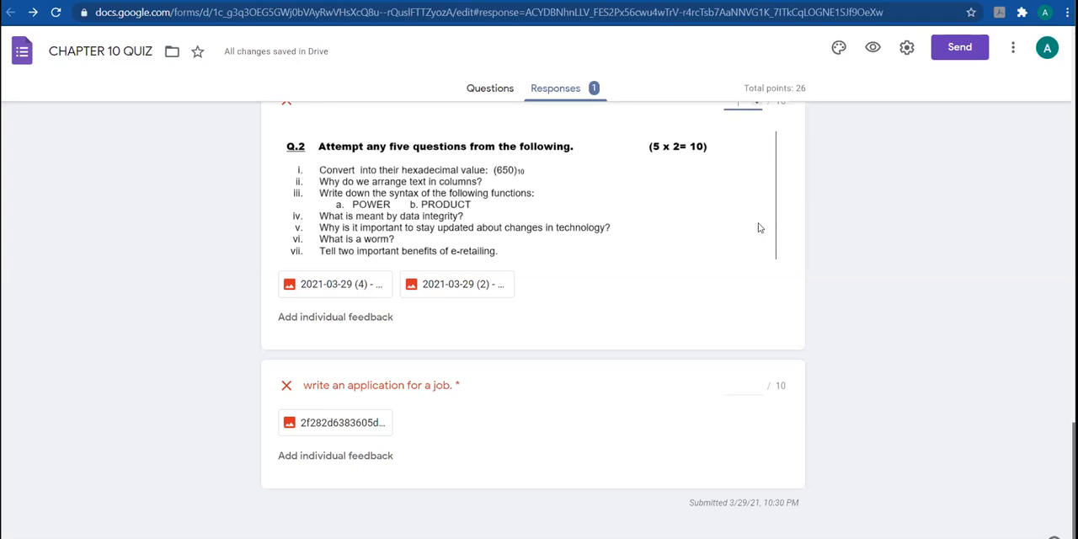
scroll(758, 228, "up", 2)
type("1")
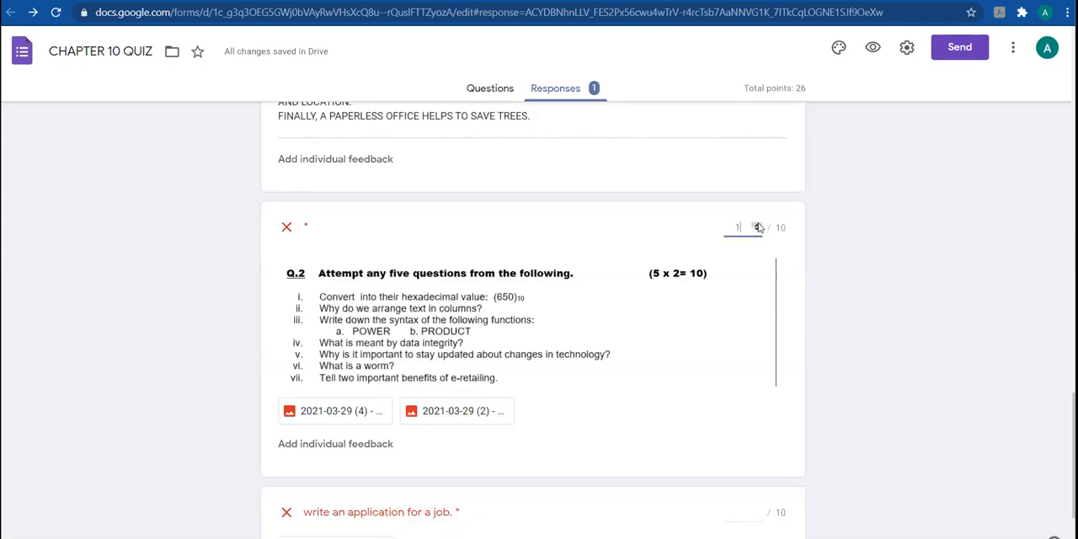
left_click(758, 226)
left_click(757, 225)
left_click(758, 226)
left_click(758, 226)
left_click(758, 226)
left_click(758, 226)
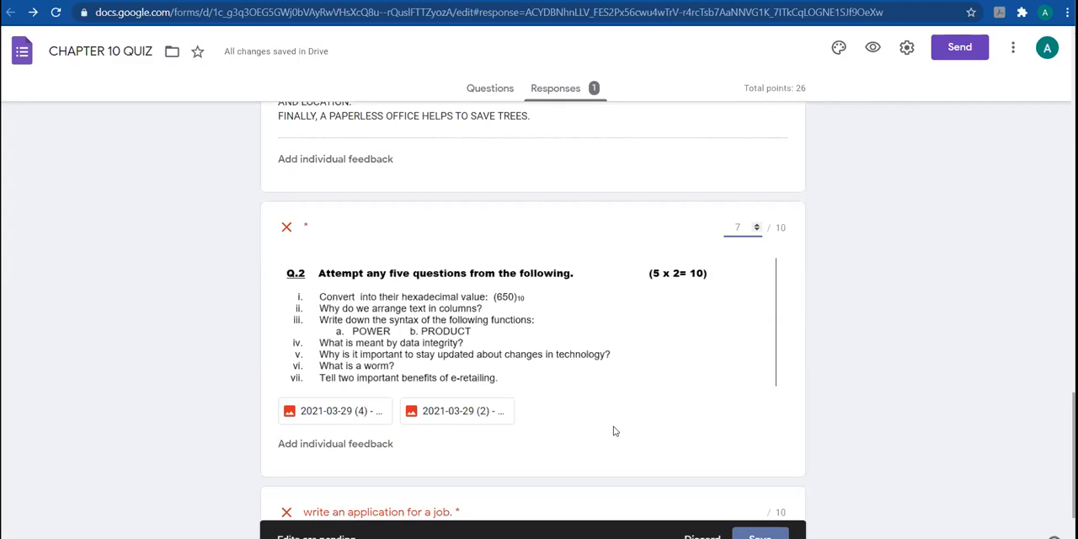
View the handwritten image uploaded for the job application question and return to the response
scroll(416, 419, "down", 2)
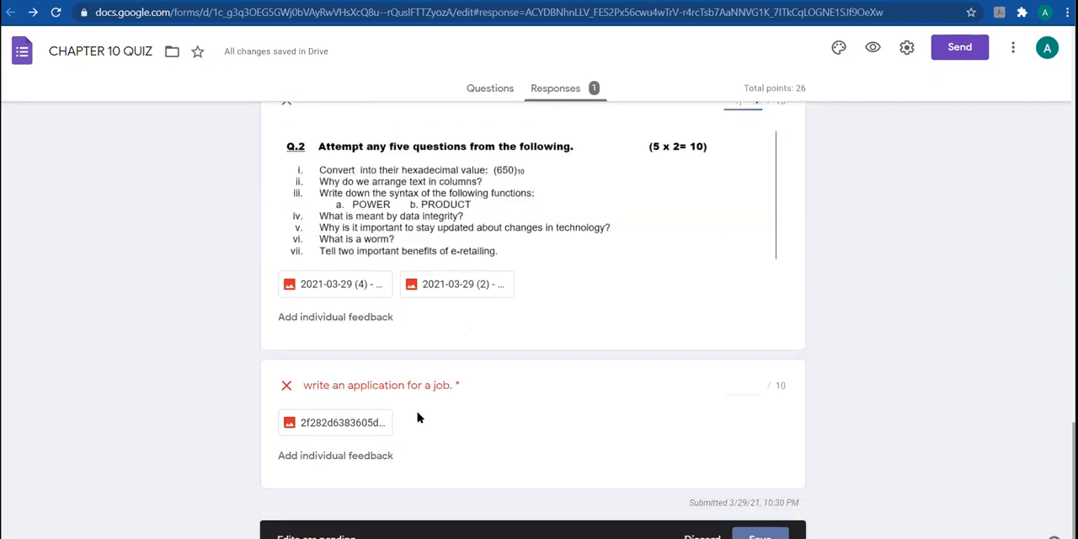
left_click(364, 430)
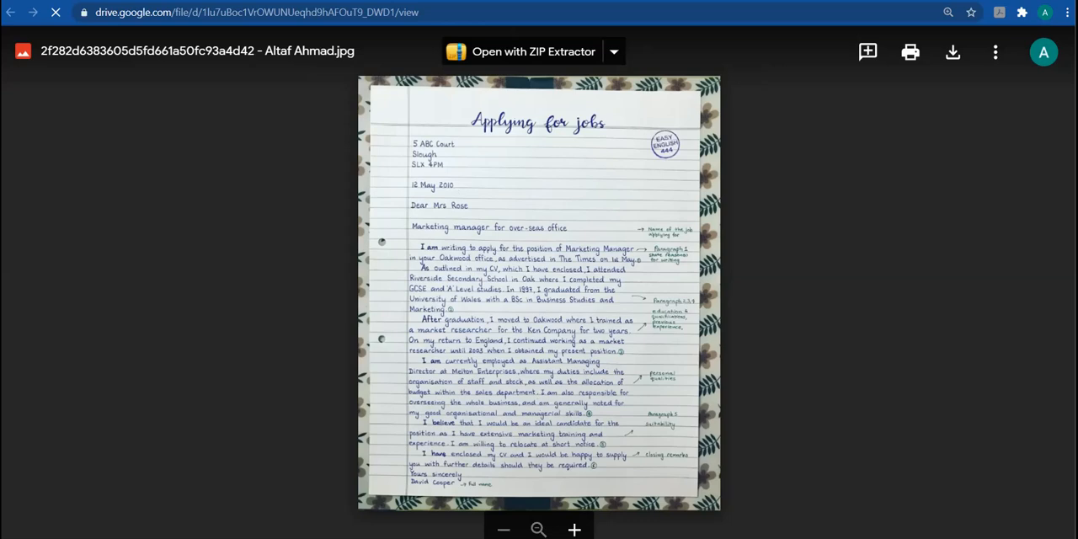
key("ctrl+w")
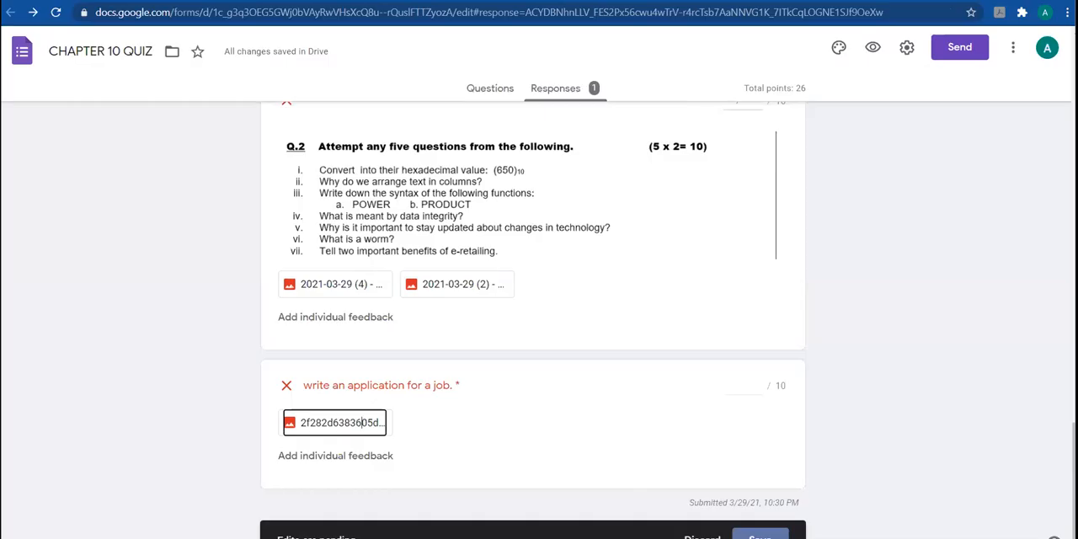
Award points out of 10 to the job application answer and save the pending grades
left_click(756, 387)
type("1")
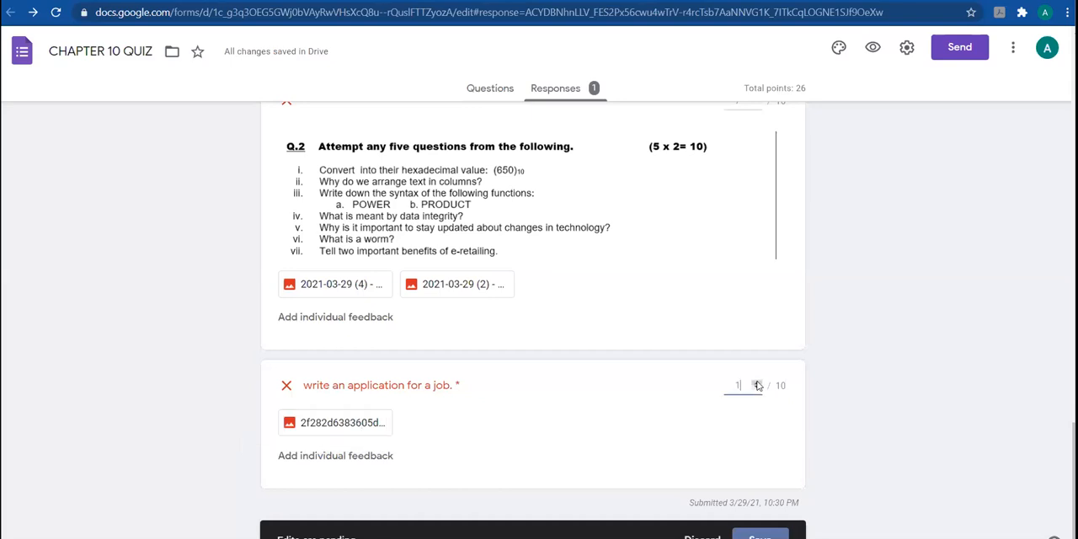
left_click(756, 383)
left_click(761, 536)
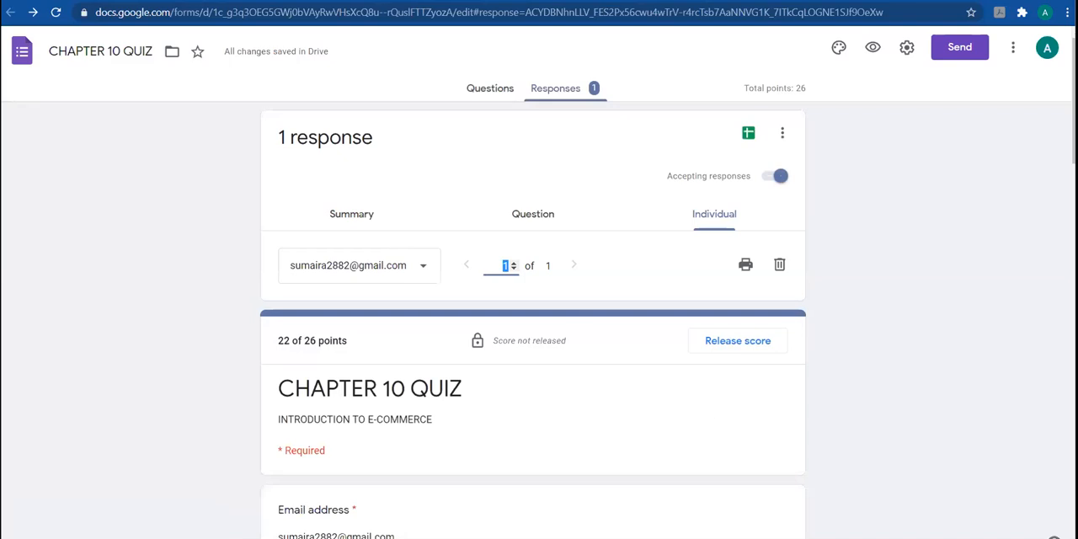
Check the saved scores in the individual response and return to the response summary with its insights
scroll(532, 337, "down", 3)
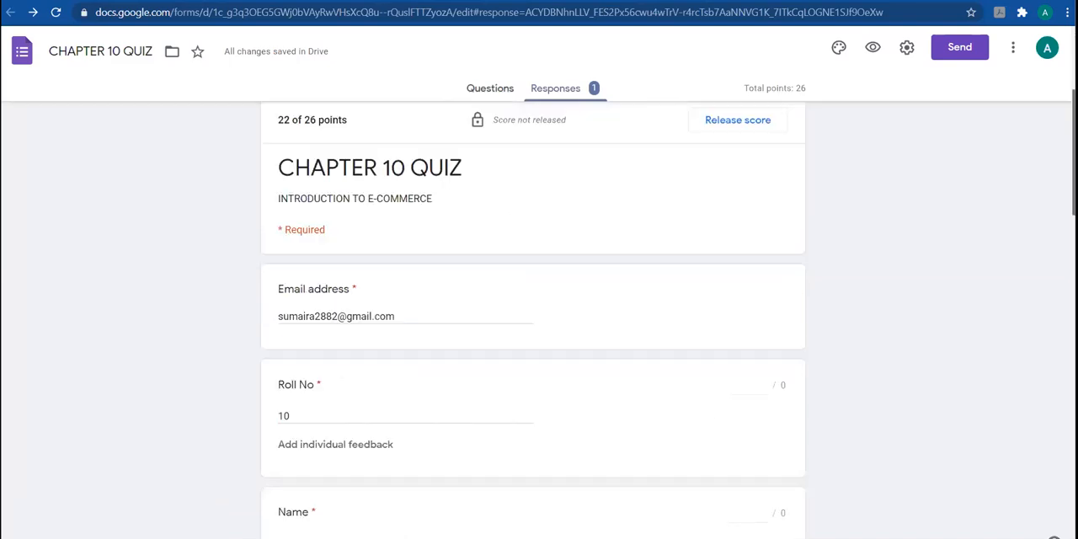
scroll(532, 337, "down", 10)
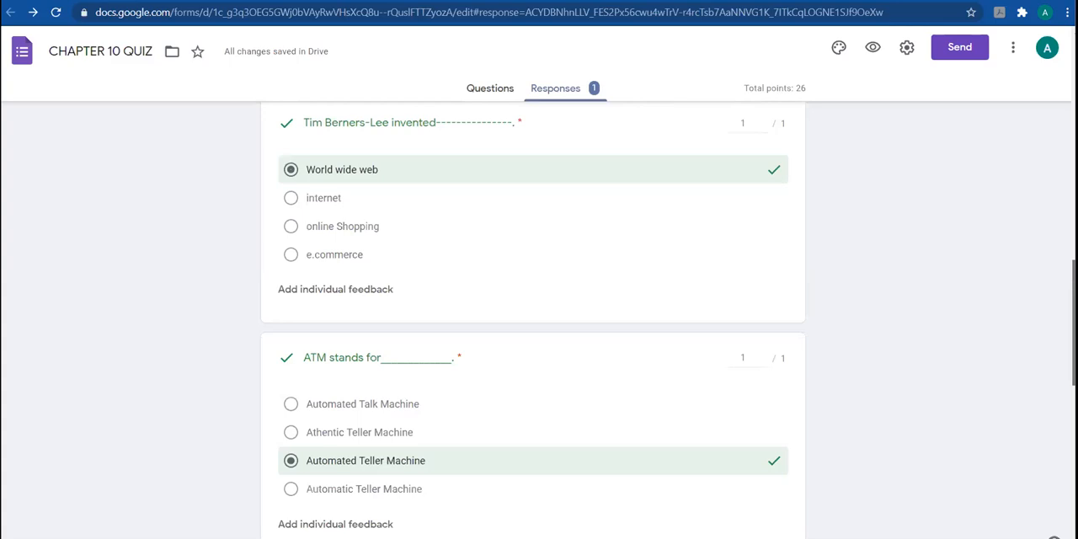
scroll(532, 336, "down", 5)
scroll(532, 337, "up", 3)
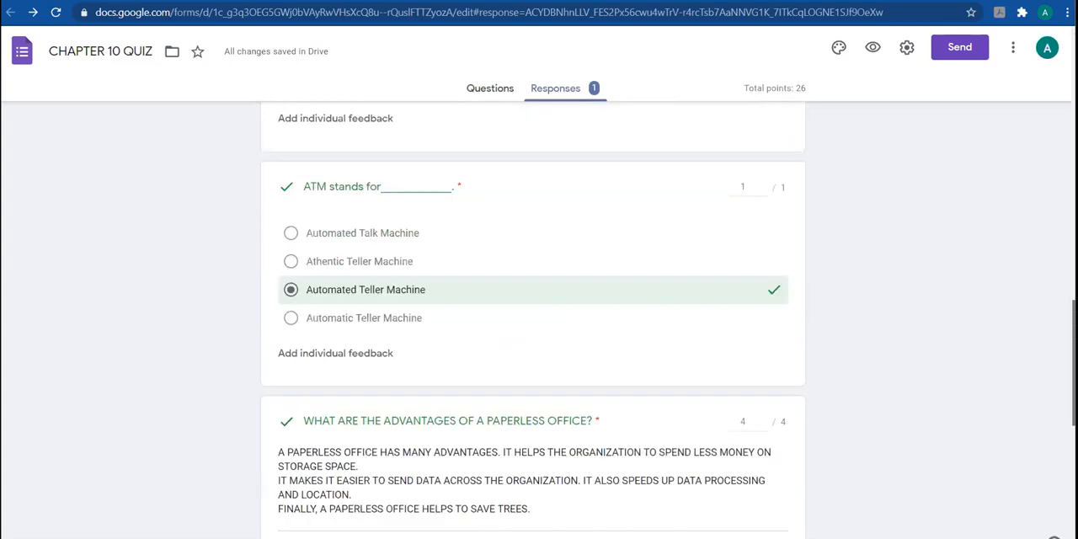
scroll(532, 337, "up", 15)
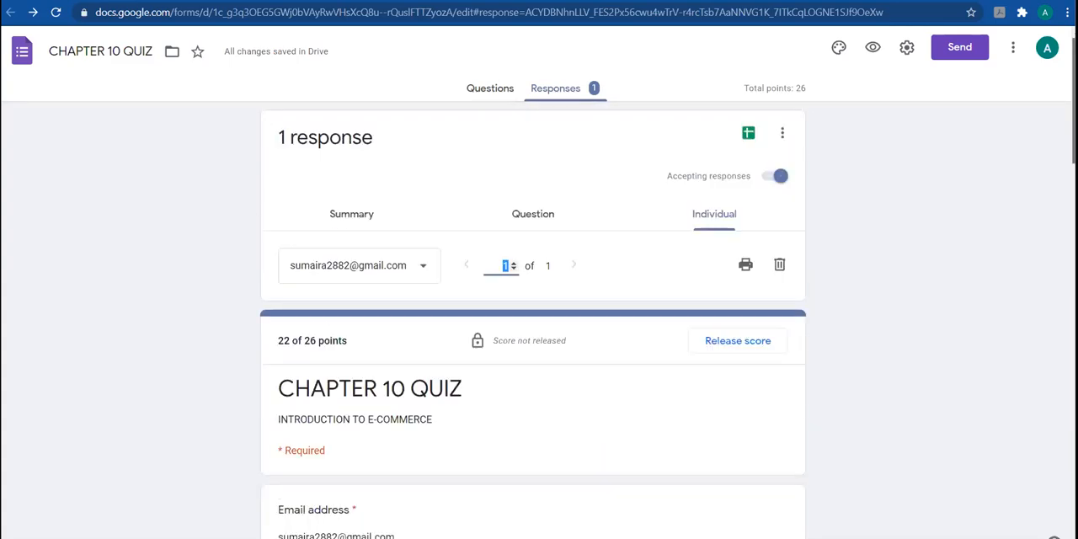
left_click(525, 217)
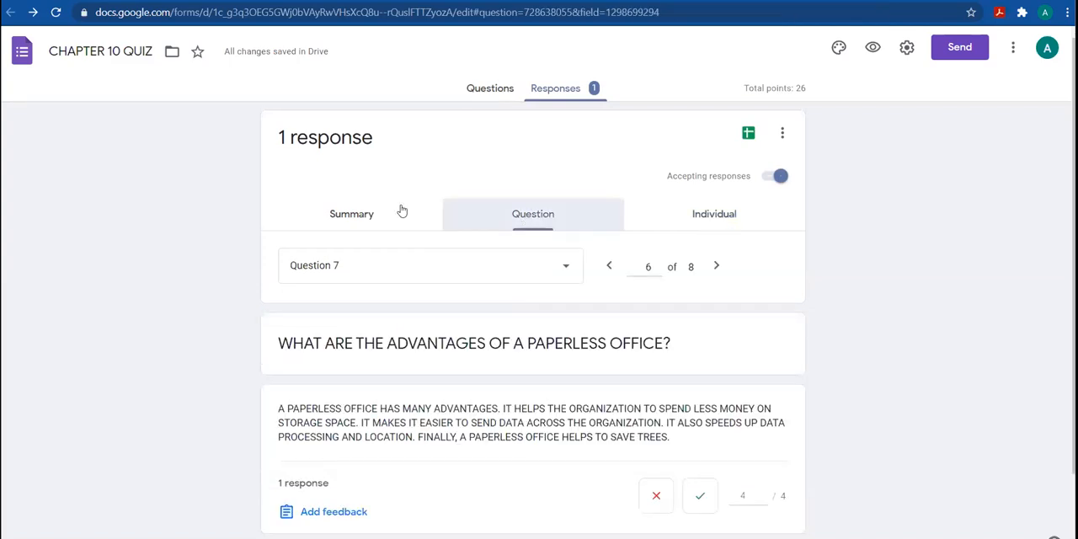
left_click(375, 217)
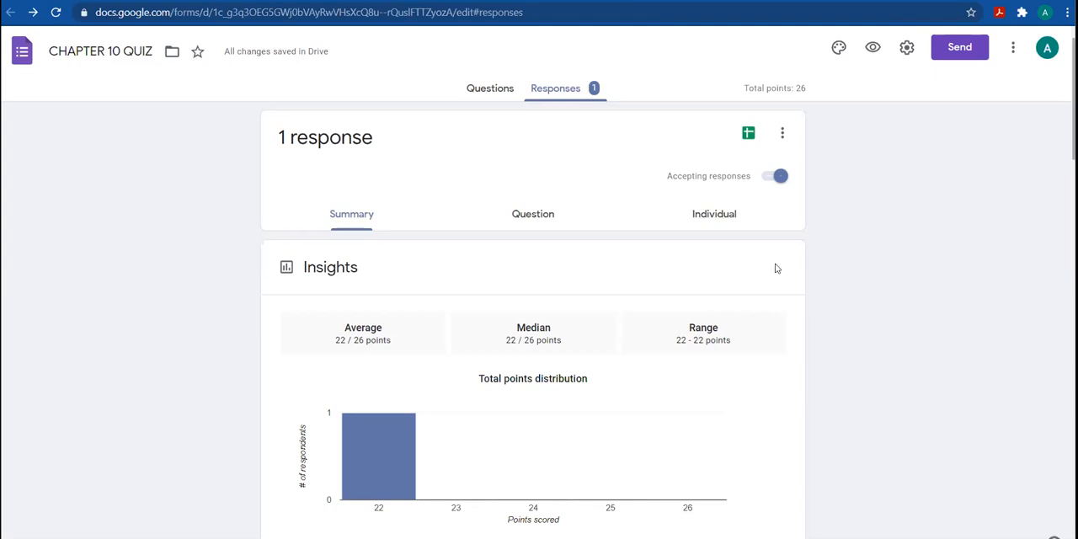
Examine the points distribution and the scores list in the response summary and open the individual response
scroll(606, 368, "down", 3)
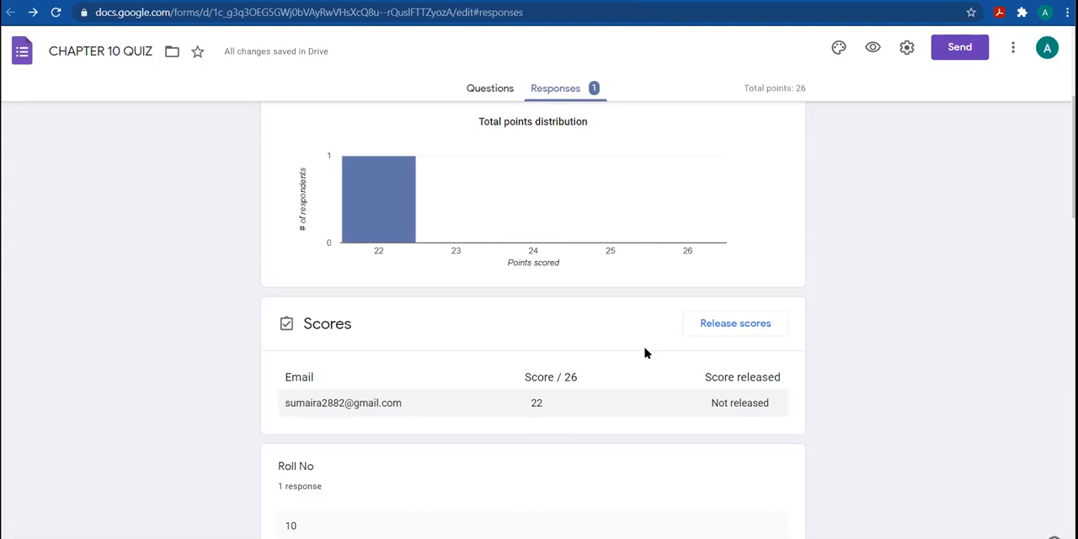
left_click_drag(1073, 160, 1074, 127)
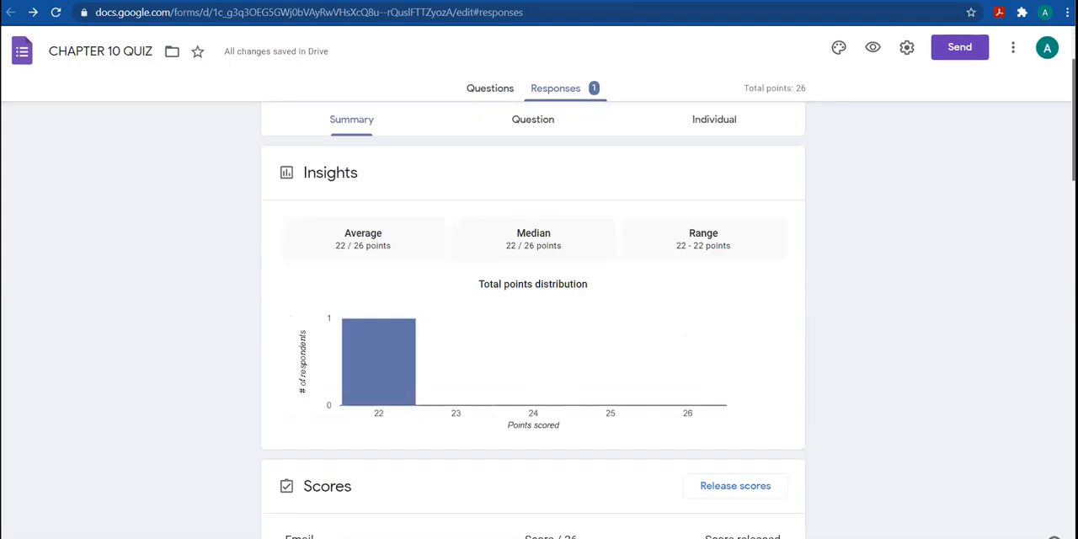
left_click(714, 121)
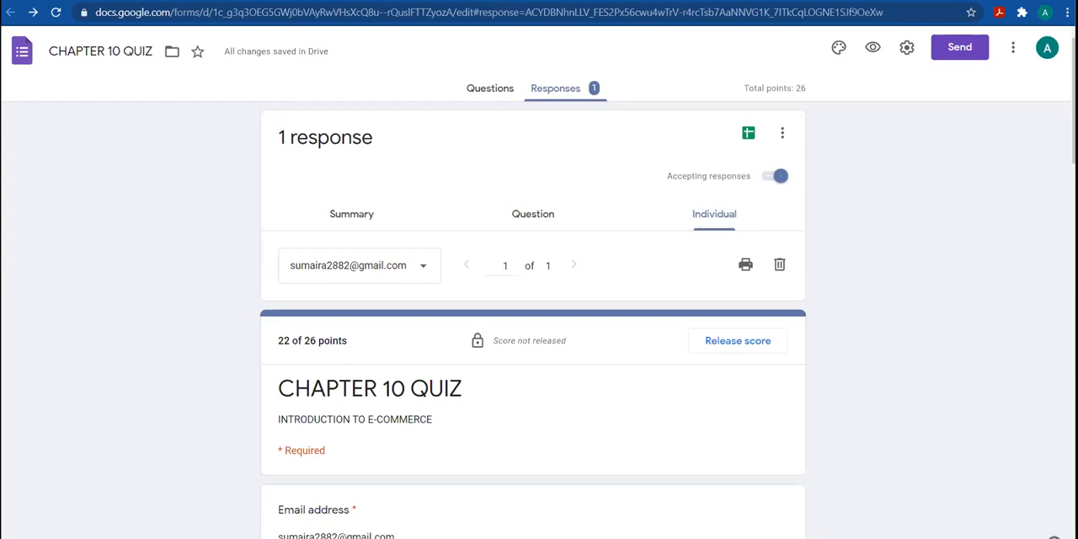
Review the individual response's answers and awarded points from the multiple-choice questions through the job application, and return to its beginning
scroll(532, 320, "down", 7)
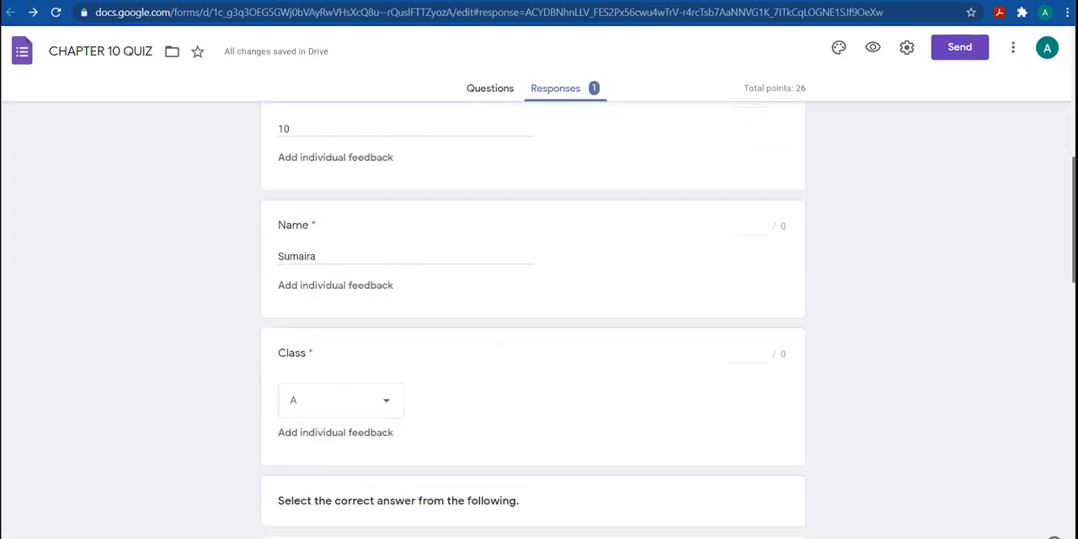
scroll(533, 320, "down", 6)
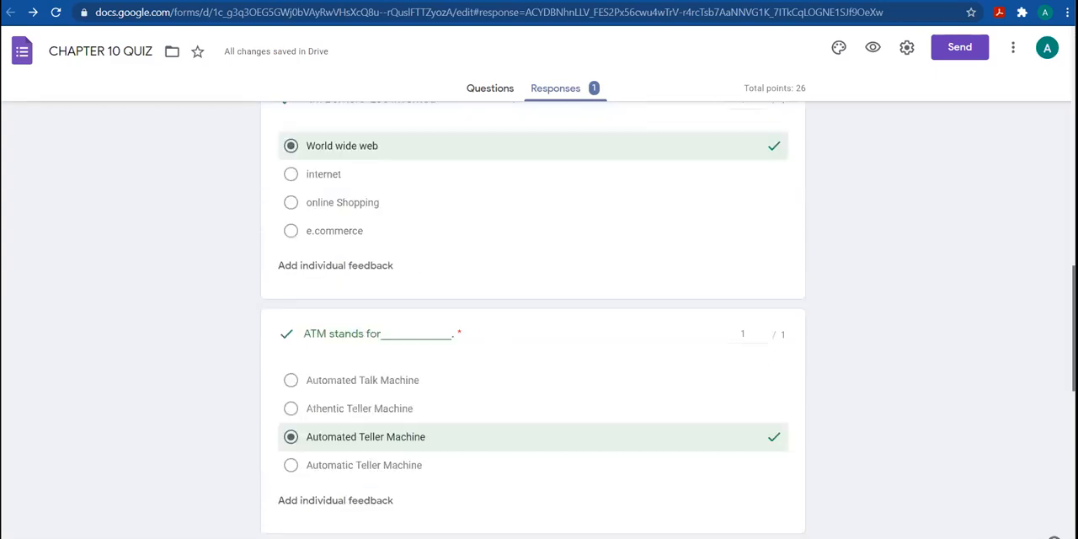
scroll(532, 320, "down", 6)
scroll(532, 320, "up", 1)
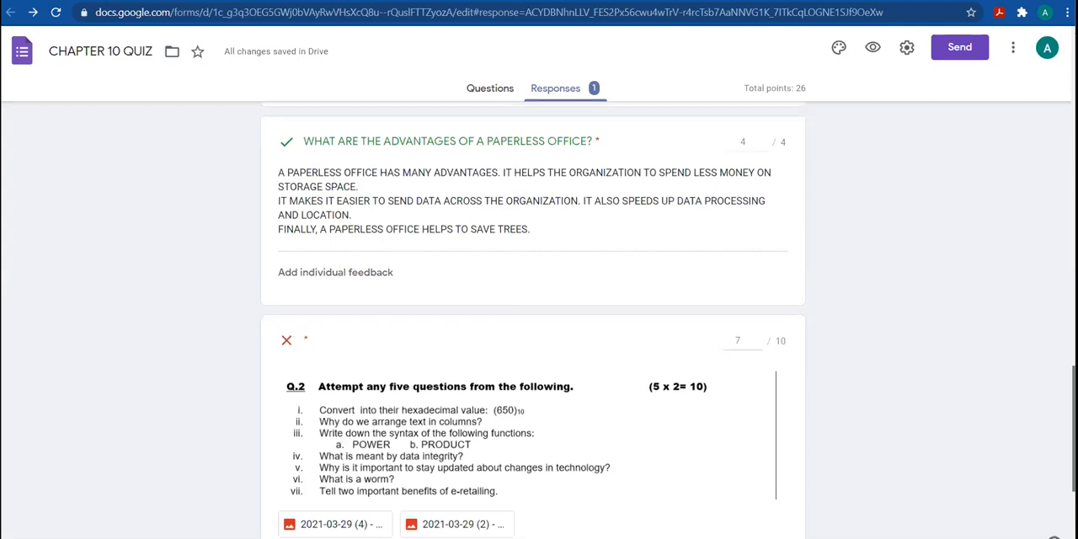
scroll(442, 421, "down", 1)
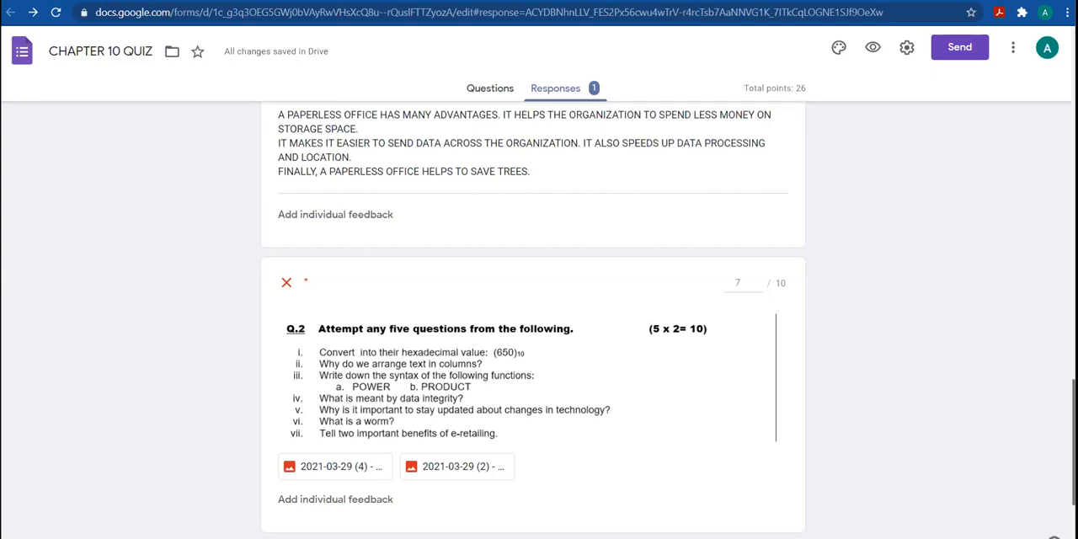
scroll(533, 320, "down", 2)
scroll(532, 320, "up", 4)
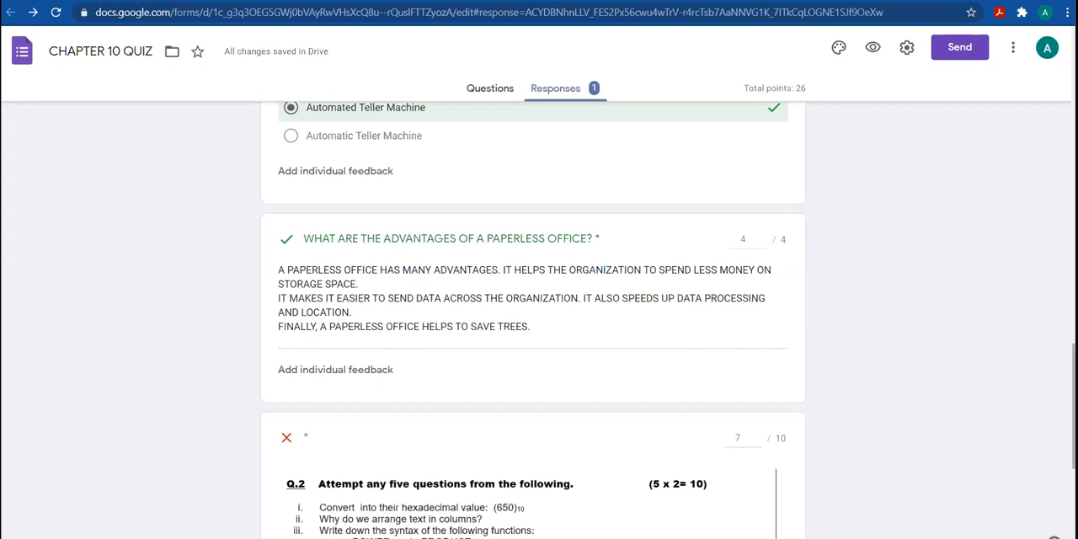
scroll(526, 352, "down", 3)
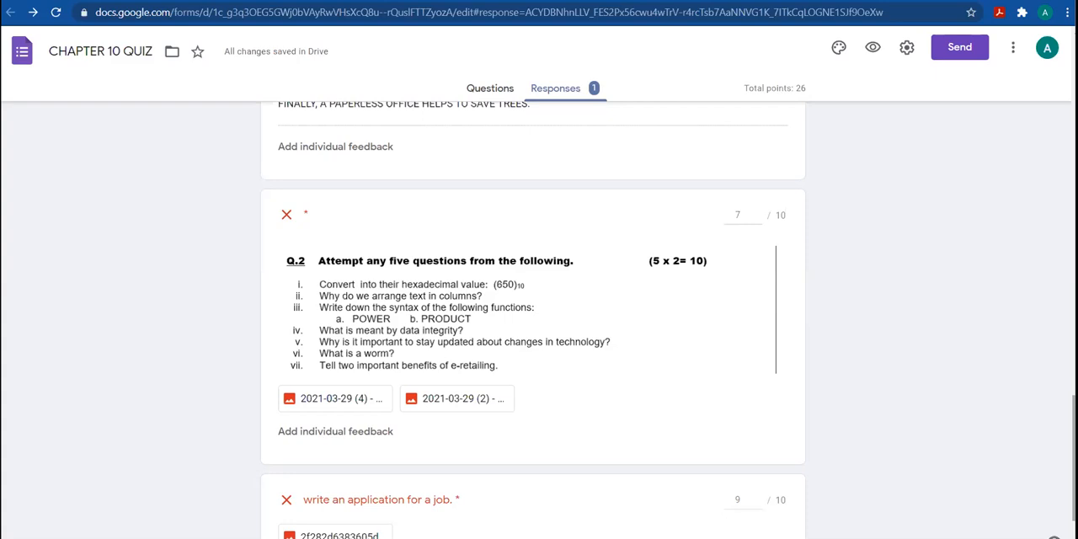
scroll(680, 320, "up", 3)
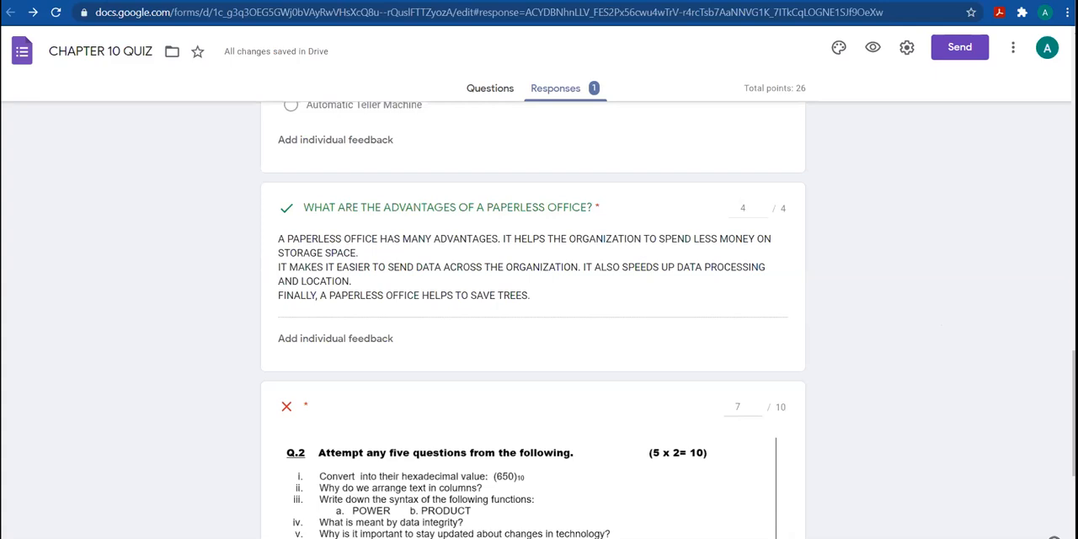
scroll(532, 319, "down", 4)
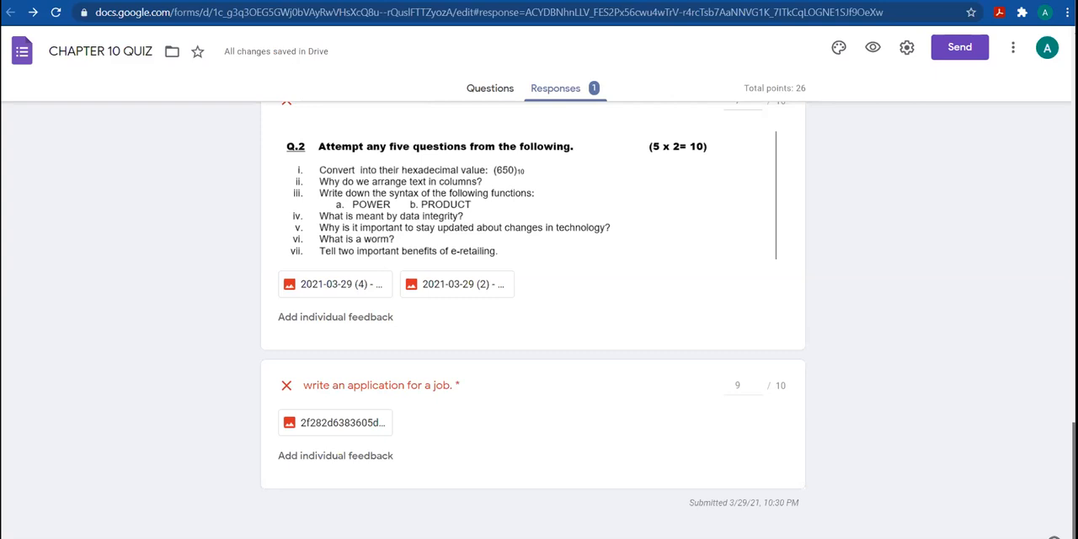
scroll(532, 320, "up", 8)
scroll(532, 320, "up", 5)
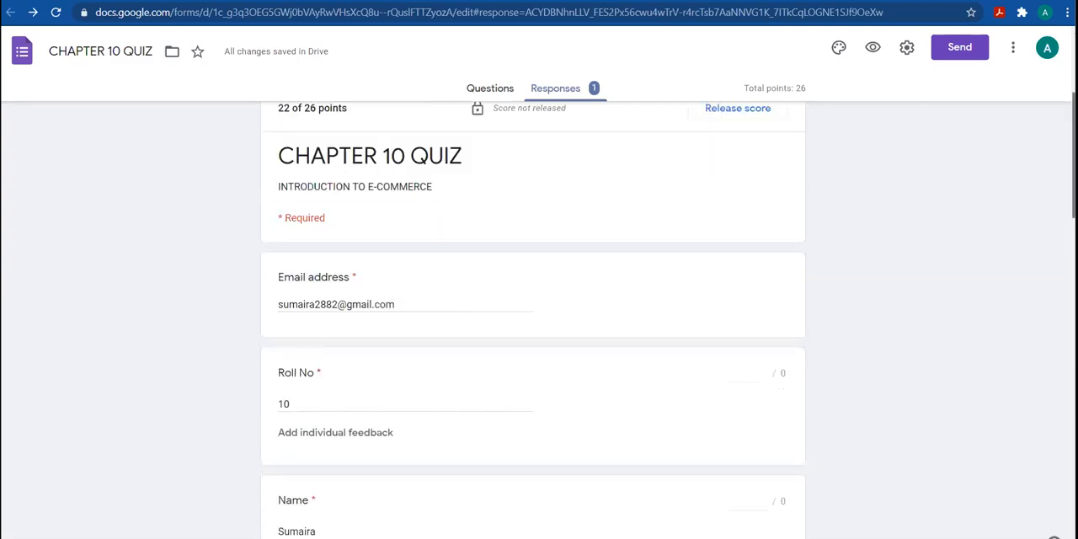
scroll(551, 309, "up", 3)
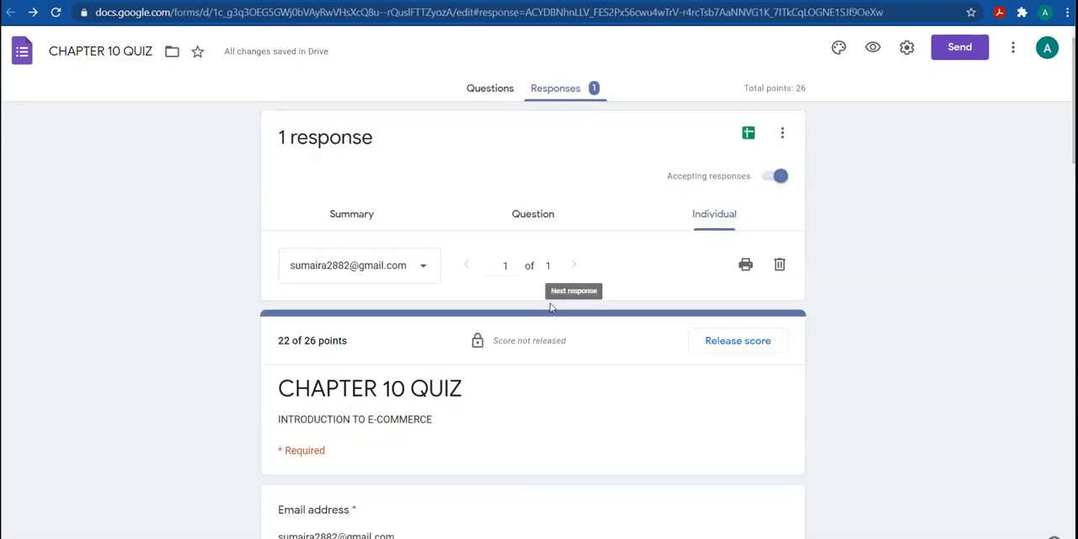